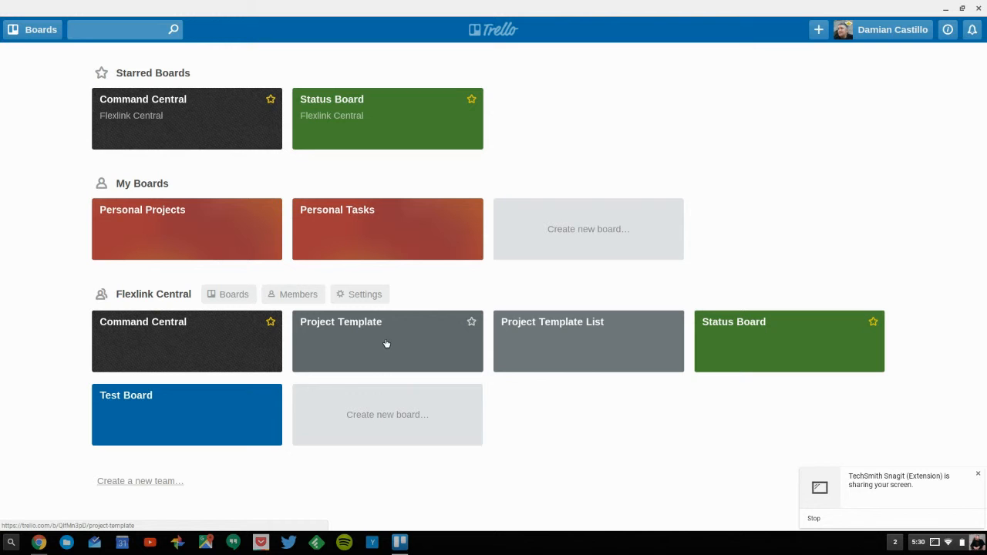
Open the Project Template board and look across its project phase lists.
{"action": "left_click", "coordinate": [387, 344]}
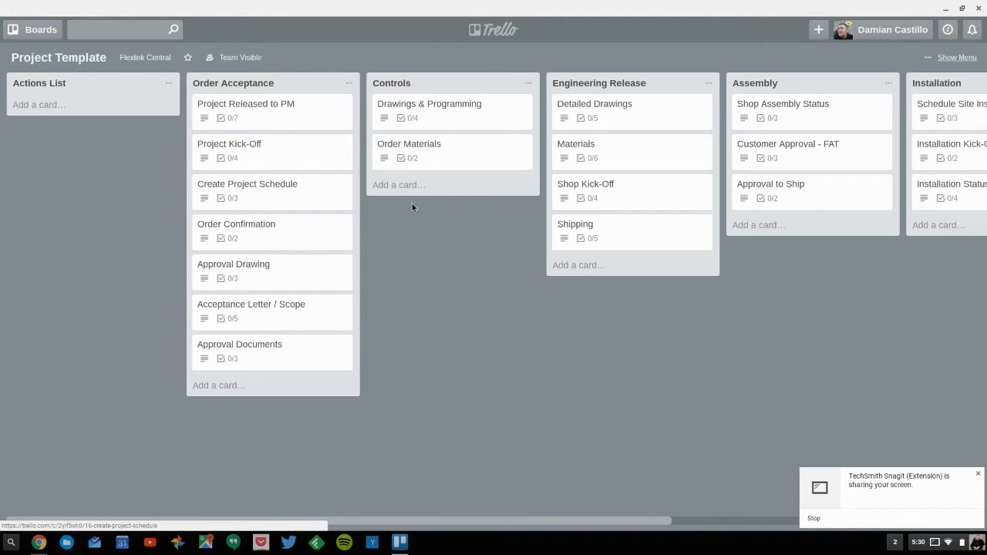
{"action": "left_click_drag", "start_coordinate": [805, 349], "coordinate": [689, 362]}
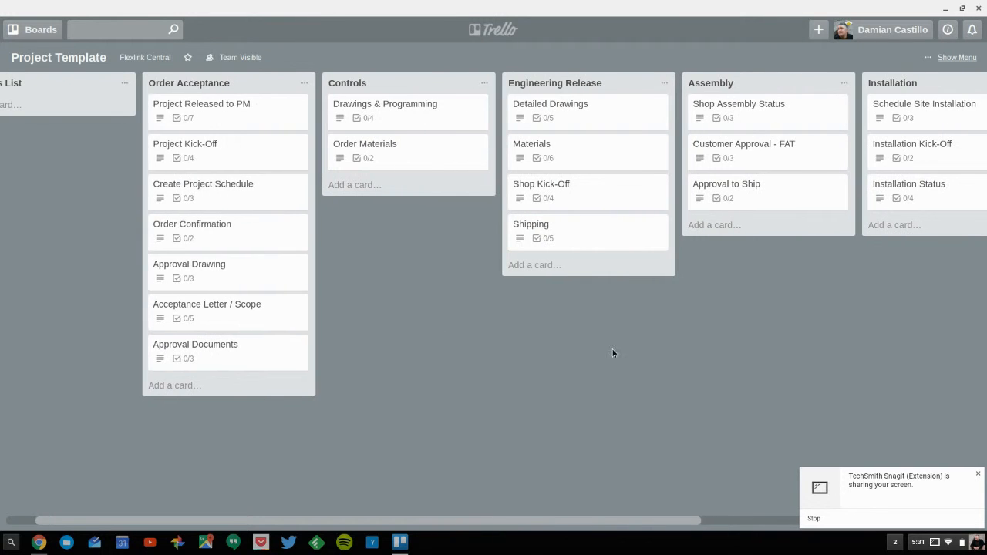
Mark "Transfer project folder" and "Copy MS Project Schedule" as complete in the Project Released to PM card's checklist and close the card.
{"action": "left_click", "coordinate": [229, 118]}
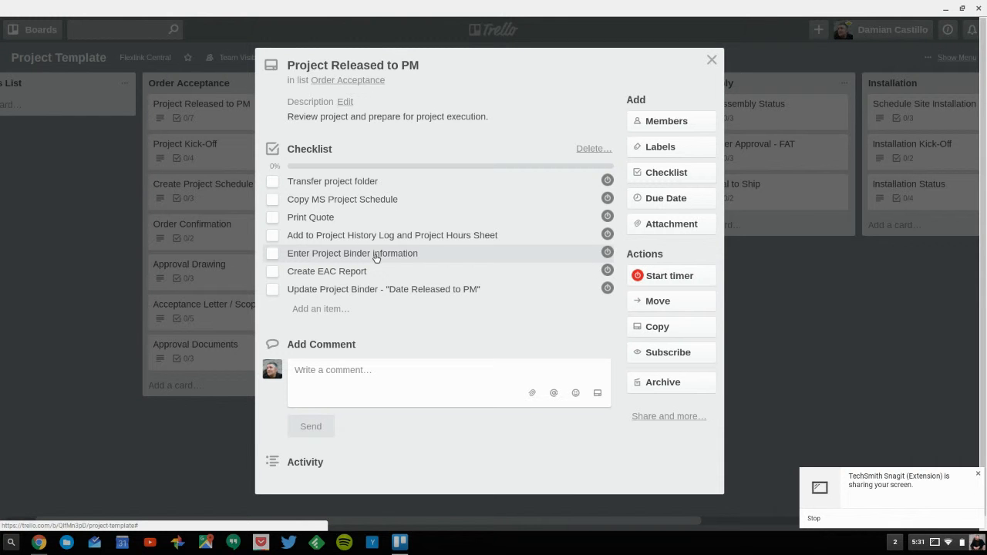
{"action": "left_click", "coordinate": [274, 181]}
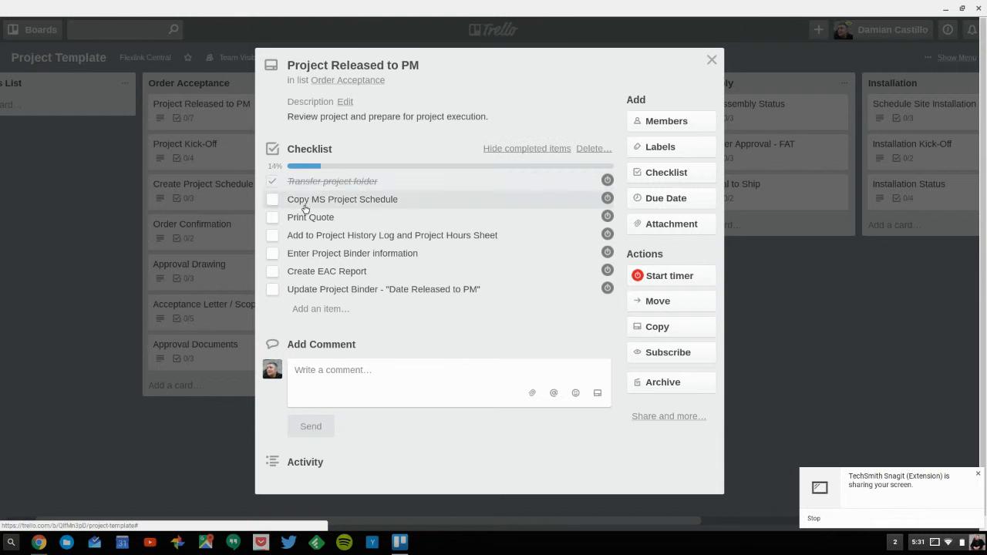
{"action": "left_click", "coordinate": [282, 200]}
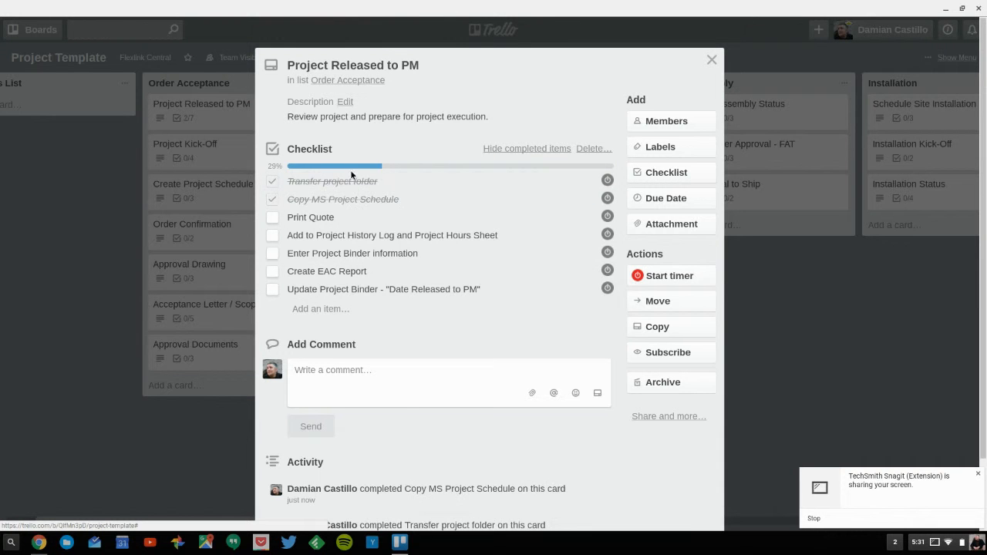
{"action": "left_click", "coordinate": [109, 350]}
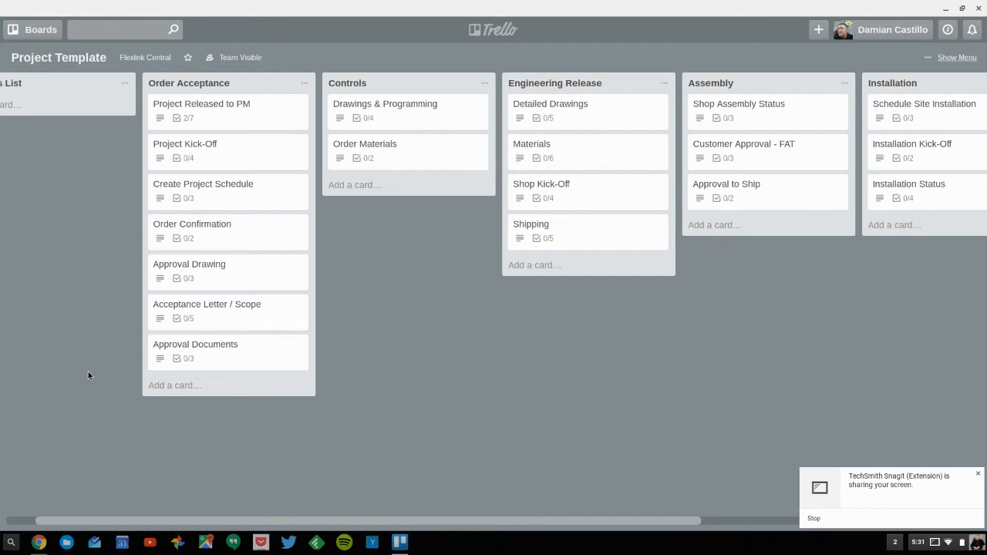
Reopen the Project Released to PM card, uncheck its two completed checklist items, and close it.
{"action": "left_click", "coordinate": [217, 125]}
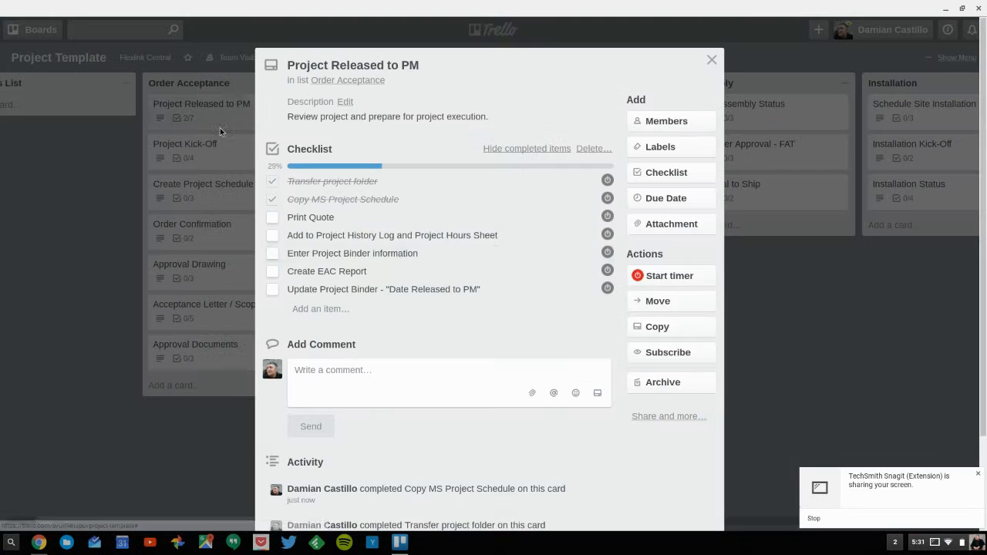
{"action": "left_click", "coordinate": [273, 200]}
{"action": "left_click", "coordinate": [272, 181]}
{"action": "left_click", "coordinate": [120, 310]}
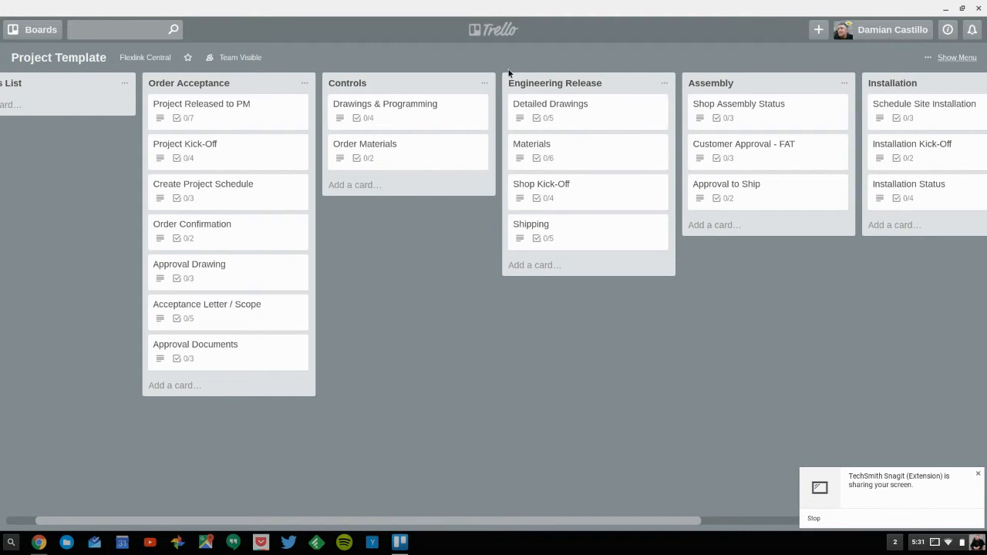
Reopen the Project Template board, review its phase lists from Actions List onward, and return to the boards overview.
{"action": "left_click", "coordinate": [31, 31]}
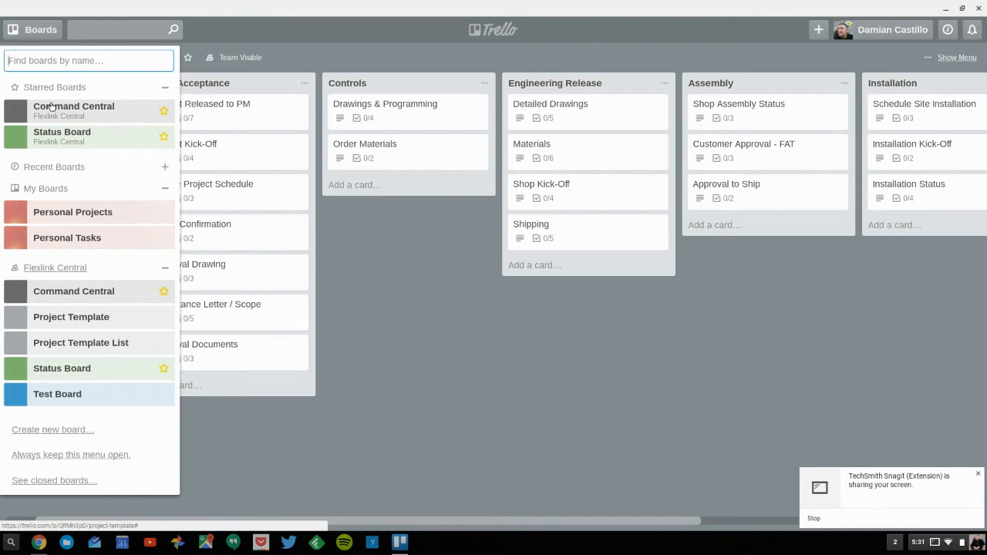
{"action": "left_click", "coordinate": [73, 317]}
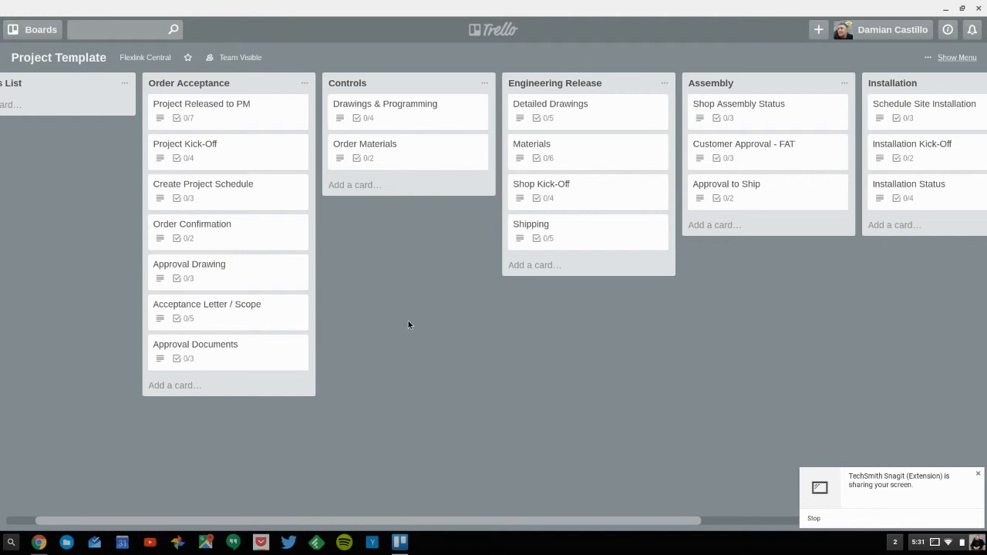
{"action": "left_click_drag", "start_coordinate": [409, 321], "coordinate": [471, 321]}
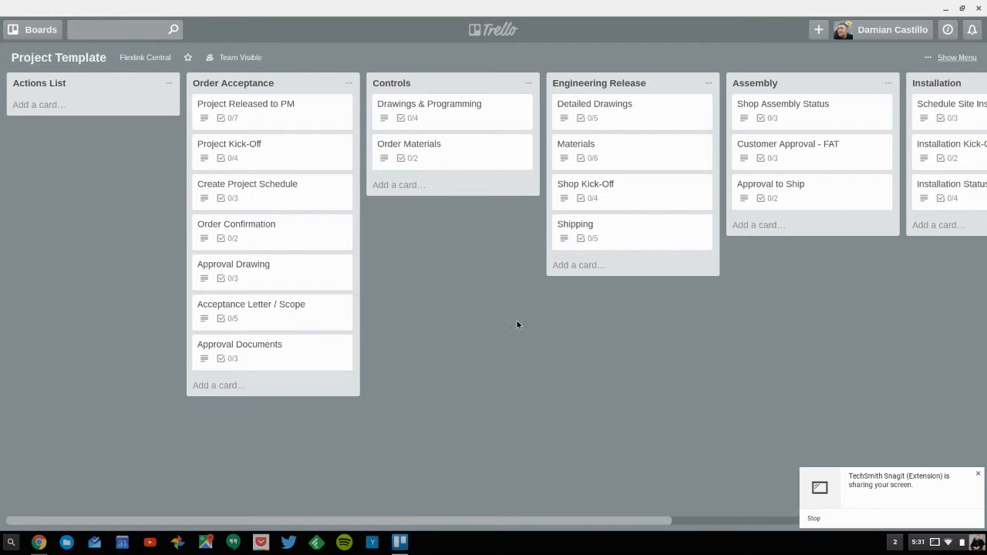
{"action": "left_click", "coordinate": [495, 36]}
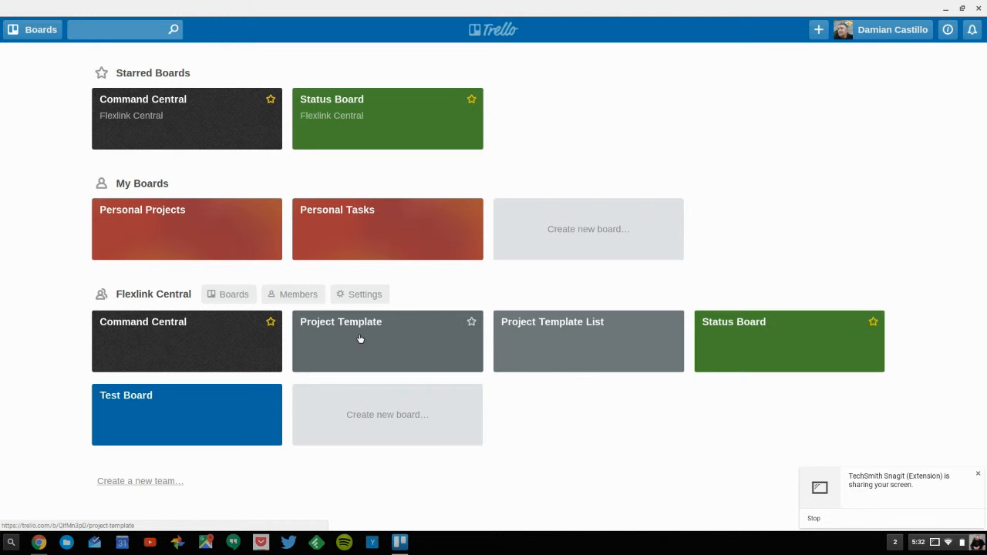
{"action": "left_click", "coordinate": [359, 339]}
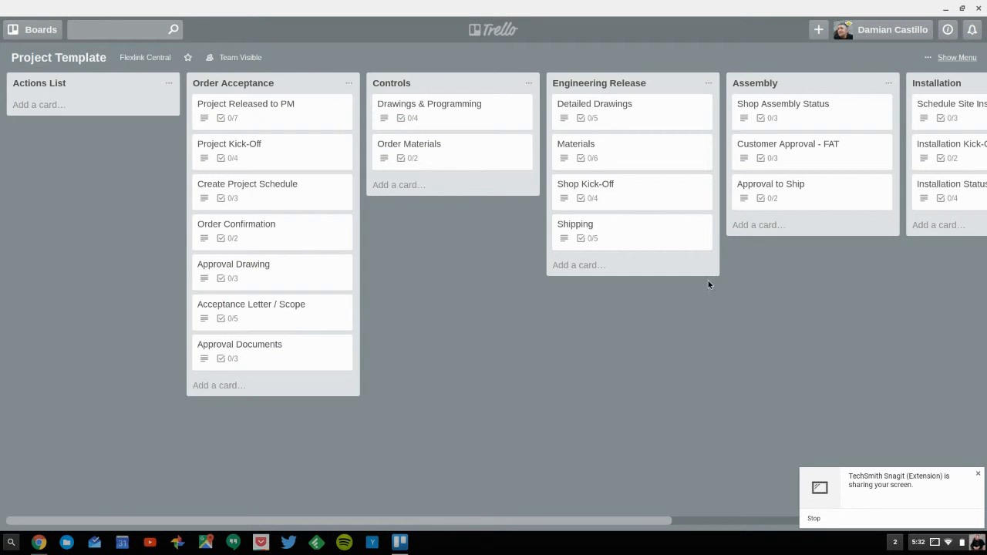
{"action": "left_click", "coordinate": [496, 35]}
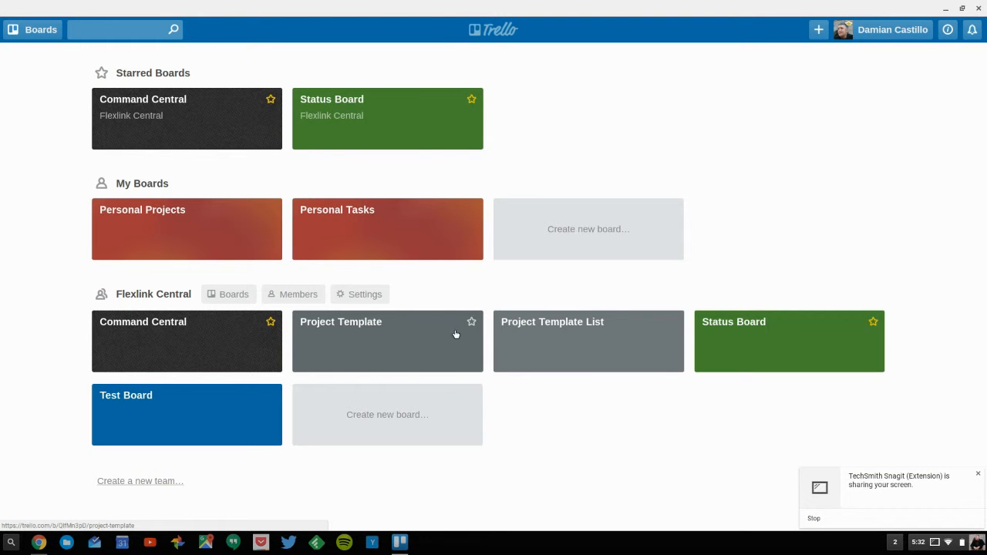
View the Project Template List board and compare its layout with the Project Template board.
{"action": "left_click", "coordinate": [598, 341]}
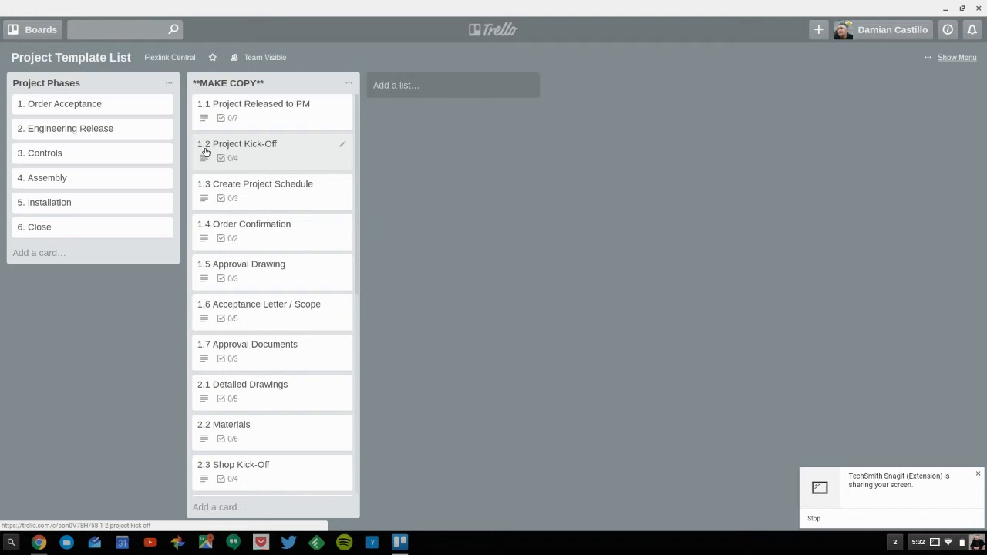
{"action": "left_click", "coordinate": [486, 31]}
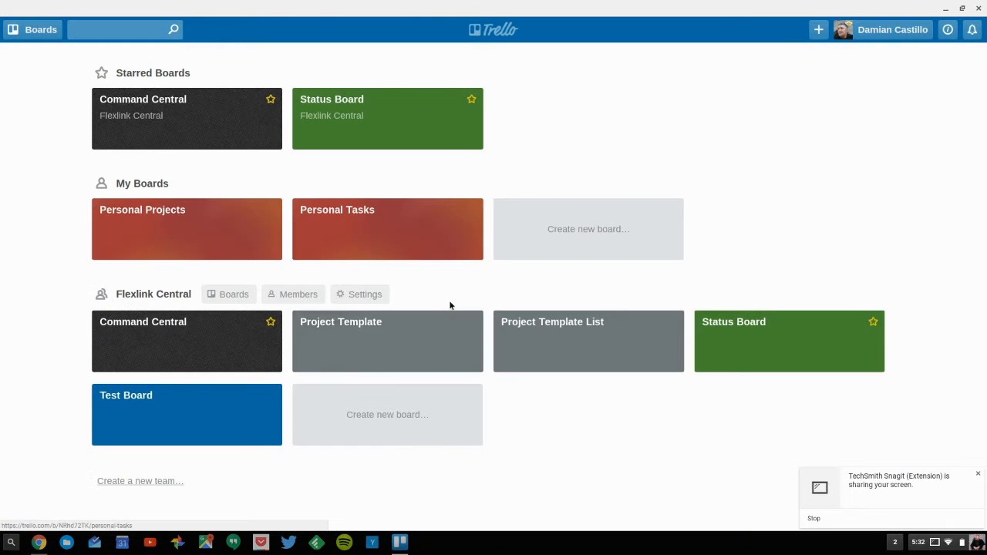
{"action": "left_click", "coordinate": [406, 338]}
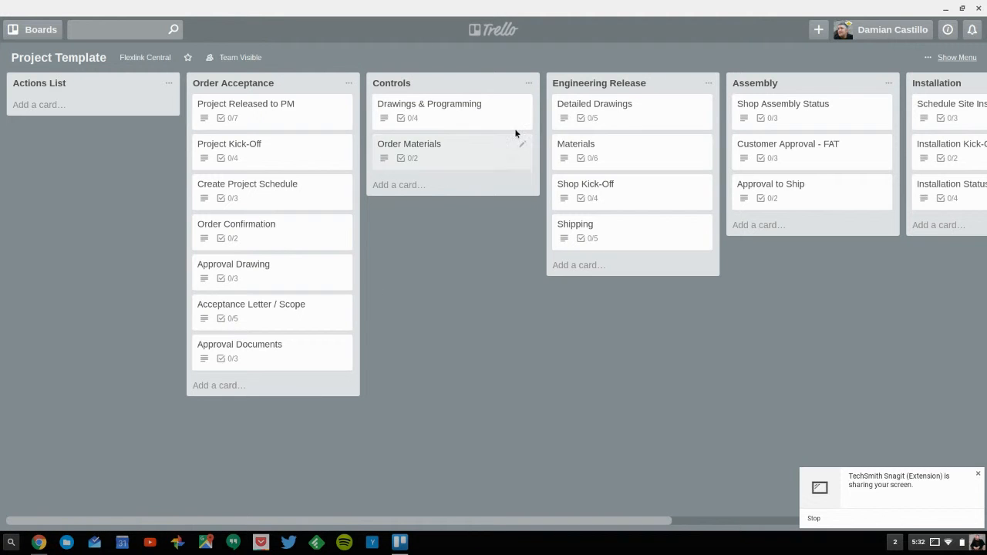
{"action": "left_click", "coordinate": [502, 29]}
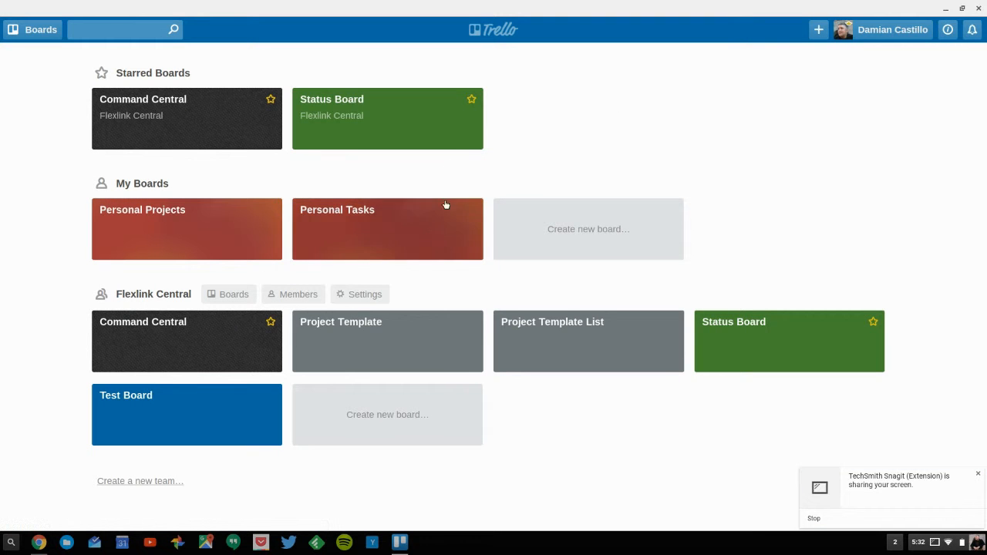
Open the Project Template List board and examine the numbered cards throughout its **MAKE COPY** list.
{"action": "left_click", "coordinate": [551, 341]}
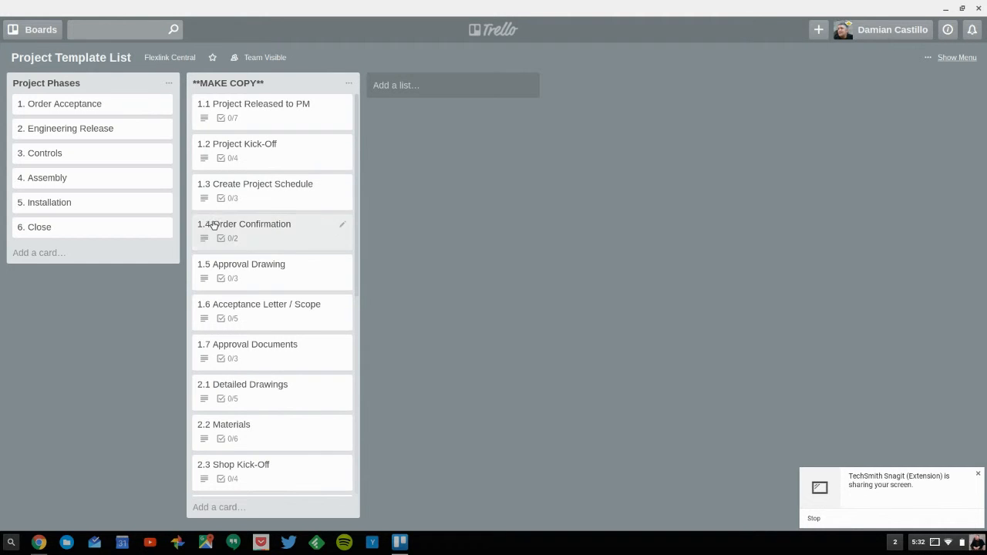
{"action": "scroll", "coordinate": [239, 293], "scroll_direction": "down", "scroll_amount": 3}
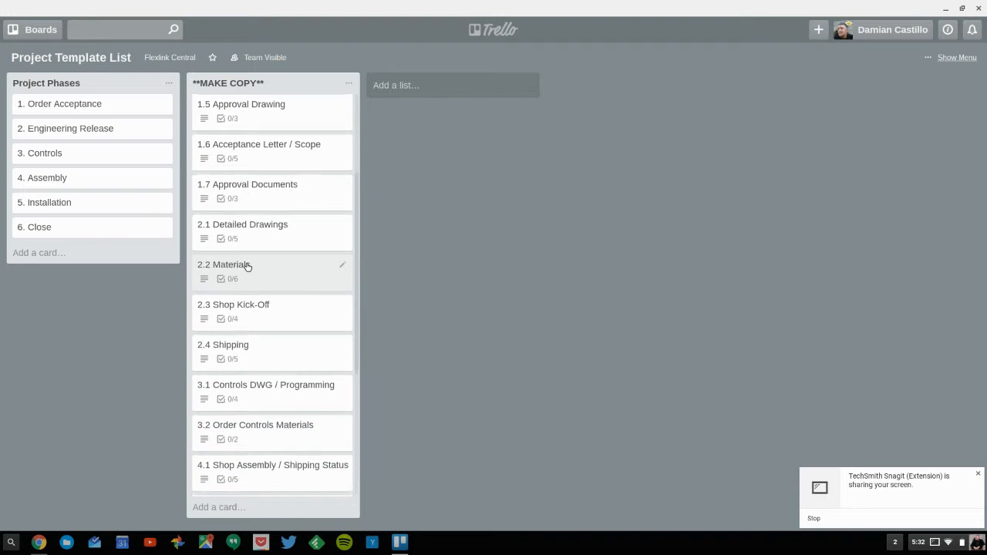
{"action": "scroll", "coordinate": [247, 270], "scroll_direction": "down", "scroll_amount": 5}
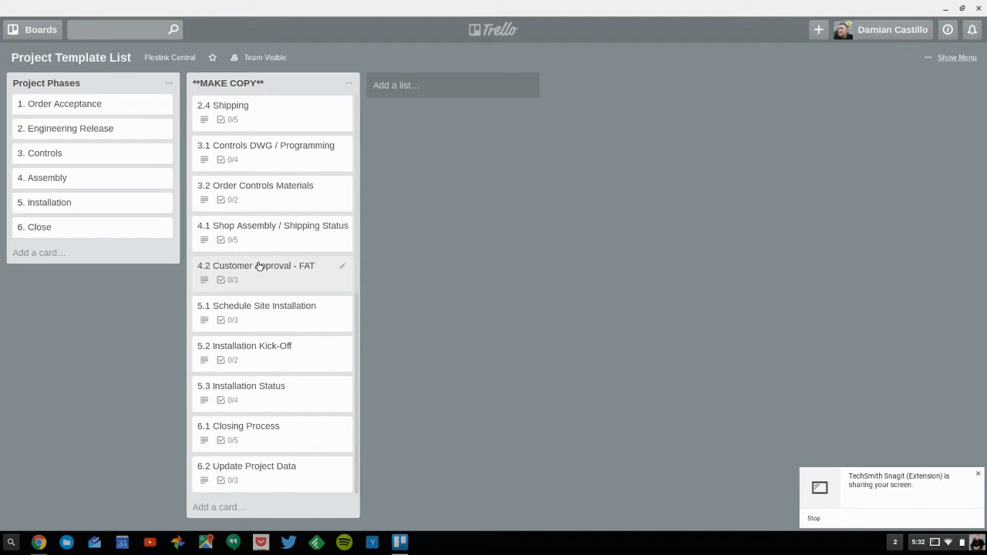
{"action": "scroll", "coordinate": [266, 324], "scroll_direction": "up", "scroll_amount": 3}
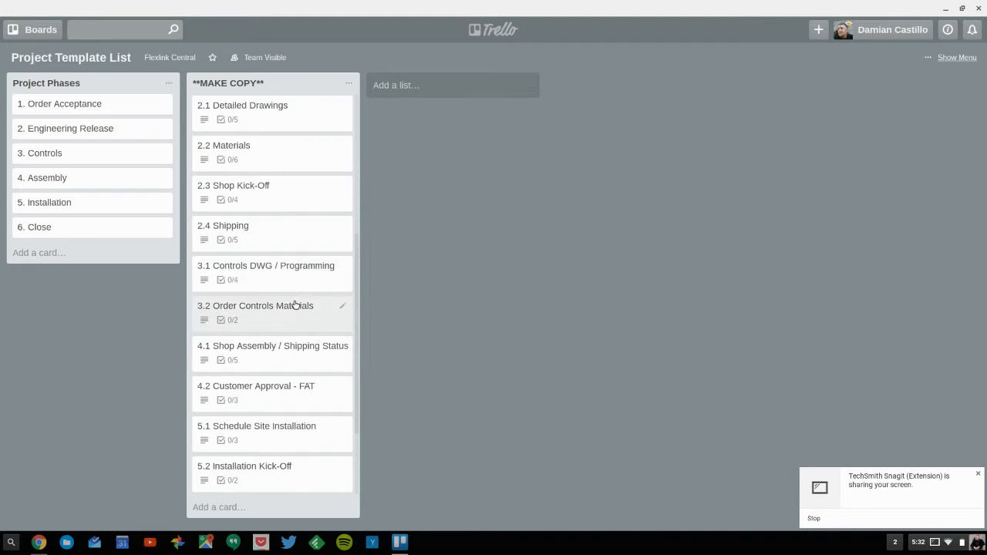
{"action": "scroll", "coordinate": [277, 262], "scroll_direction": "up", "scroll_amount": 1}
{"action": "scroll", "coordinate": [262, 339], "scroll_direction": "up", "scroll_amount": 3}
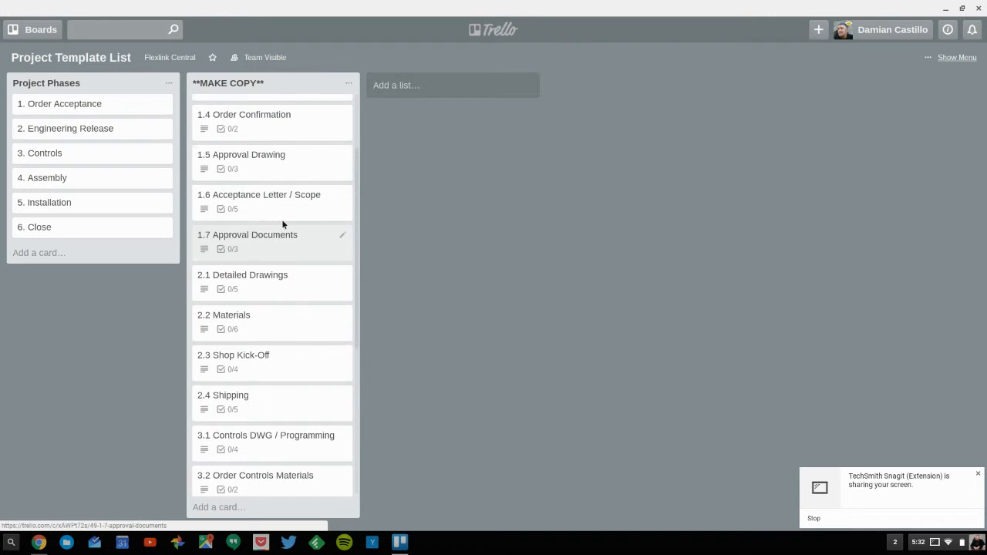
{"action": "scroll", "coordinate": [274, 231], "scroll_direction": "up", "scroll_amount": 2}
{"action": "scroll", "coordinate": [262, 197], "scroll_direction": "up", "scroll_amount": 1}
{"action": "scroll", "coordinate": [266, 199], "scroll_direction": "down", "scroll_amount": 5}
{"action": "scroll", "coordinate": [270, 196], "scroll_direction": "down", "scroll_amount": 2}
{"action": "scroll", "coordinate": [266, 195], "scroll_direction": "up", "scroll_amount": 6}
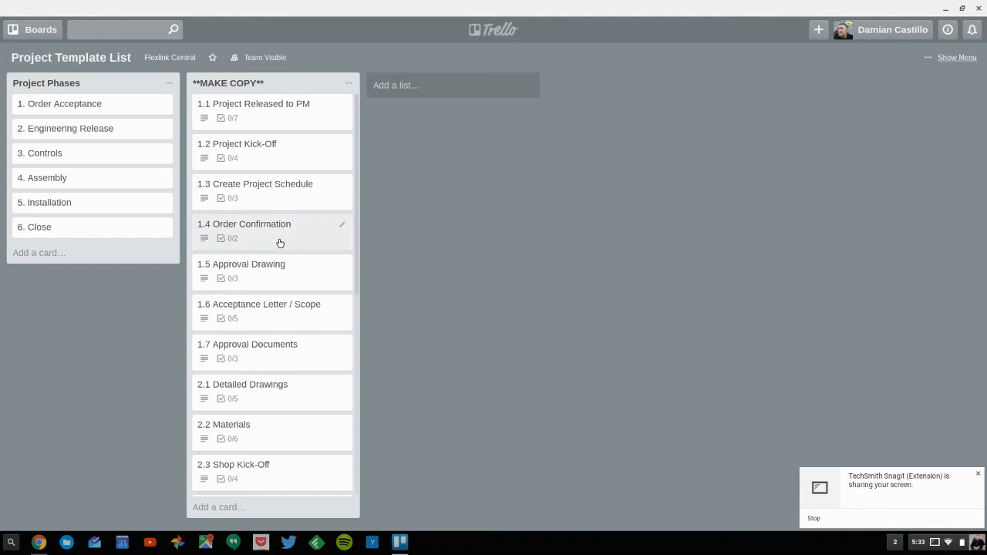
On the Test Board, complete the first four checklist items of Project A's "1.1 Project Released to PM" card and close it.
{"action": "left_click", "coordinate": [489, 33]}
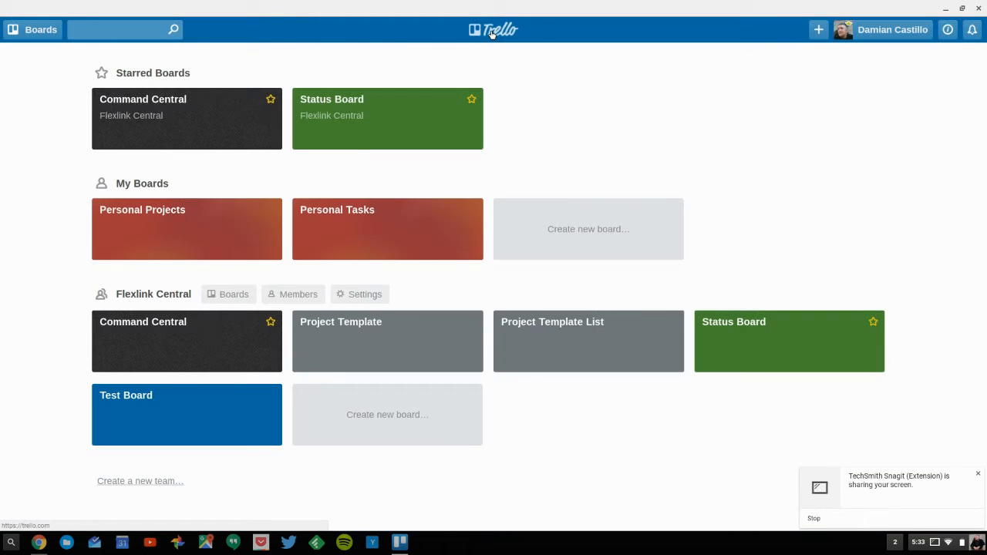
{"action": "left_click", "coordinate": [186, 417]}
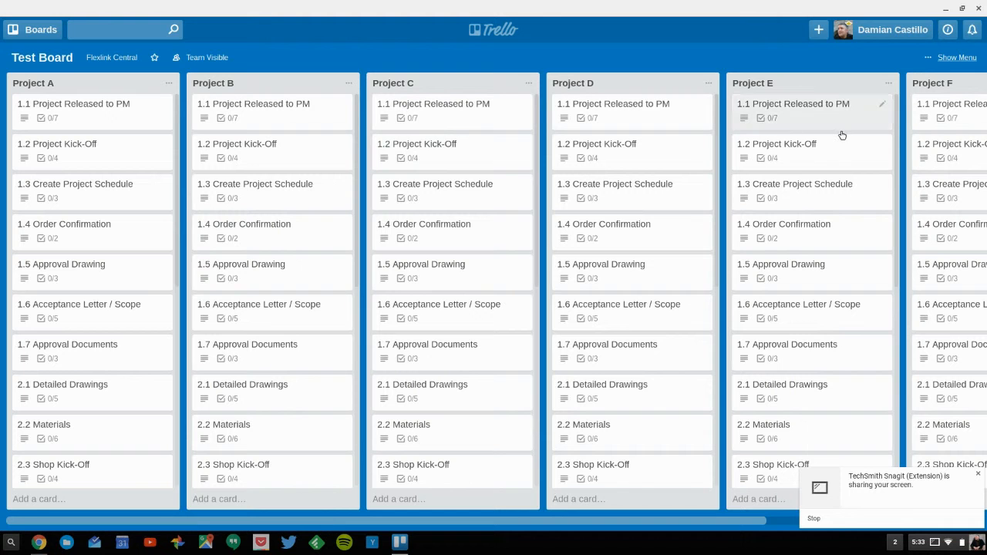
{"action": "left_click", "coordinate": [107, 123]}
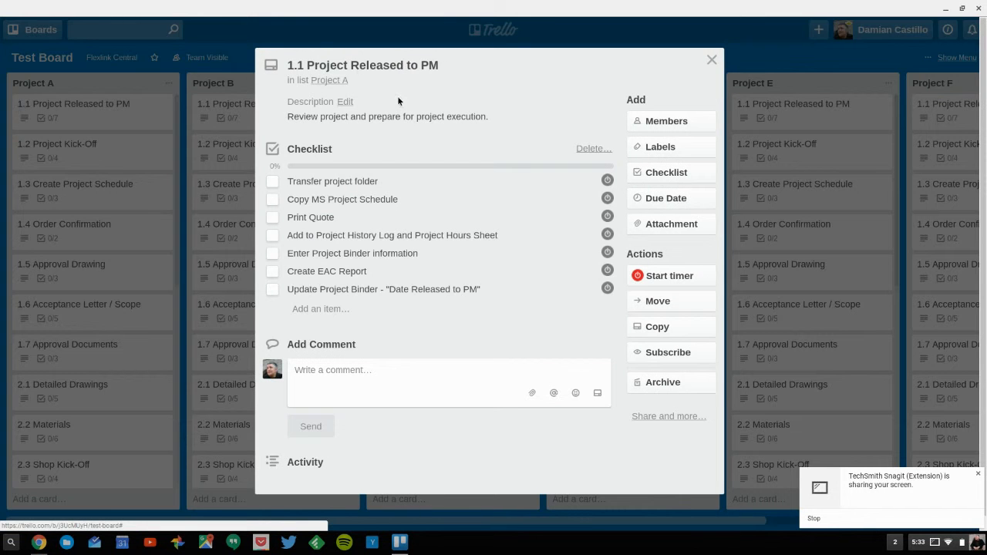
{"action": "left_click", "coordinate": [272, 182]}
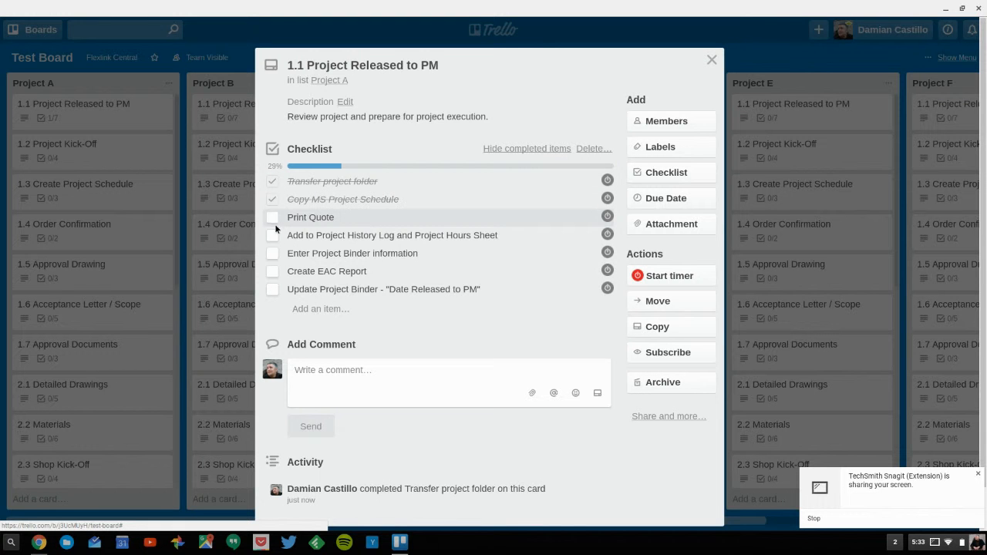
{"action": "left_click", "coordinate": [275, 219]}
{"action": "left_click", "coordinate": [275, 234]}
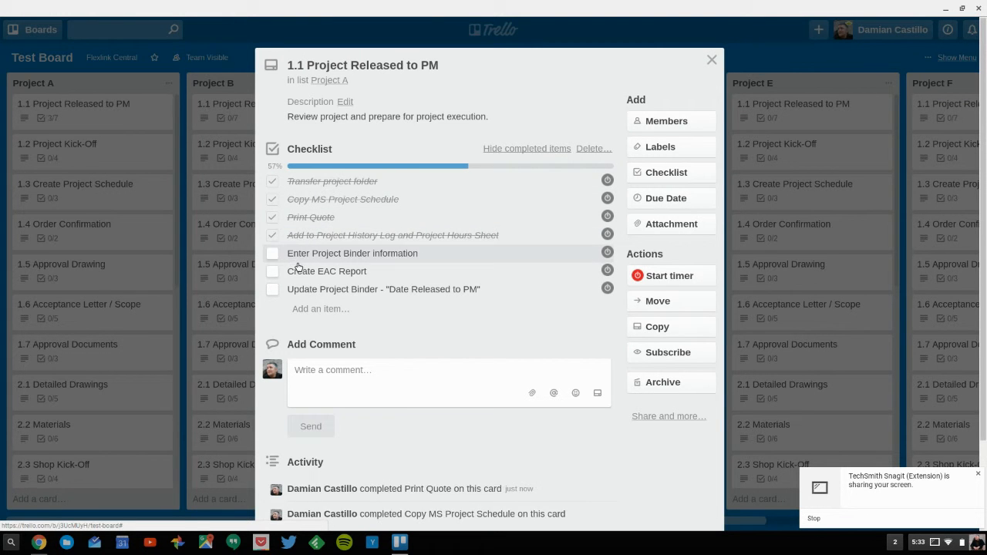
{"action": "left_click", "coordinate": [878, 301]}
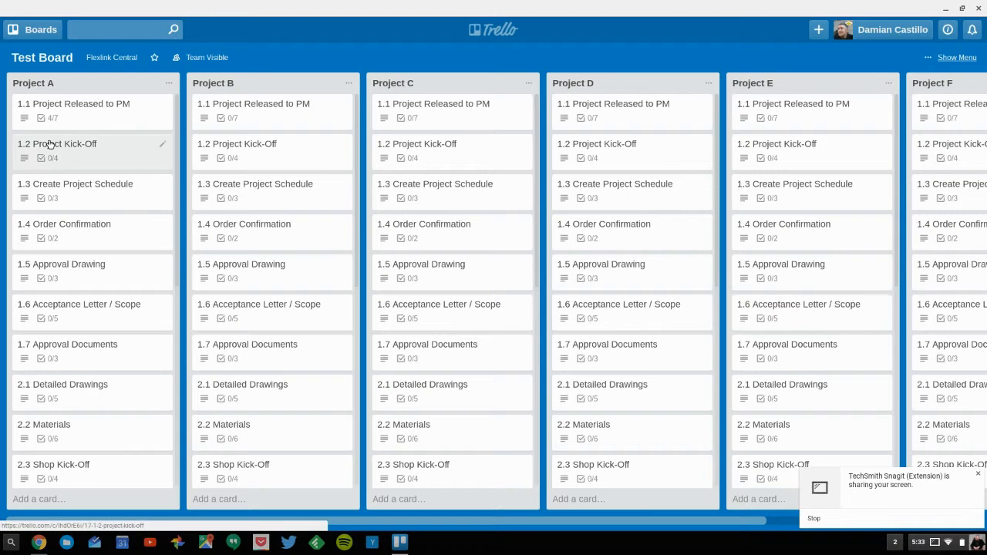
Complete the remaining three checklist items of Project A's "1.1 Project Released to PM" card and archive the card.
{"action": "left_click", "coordinate": [81, 117]}
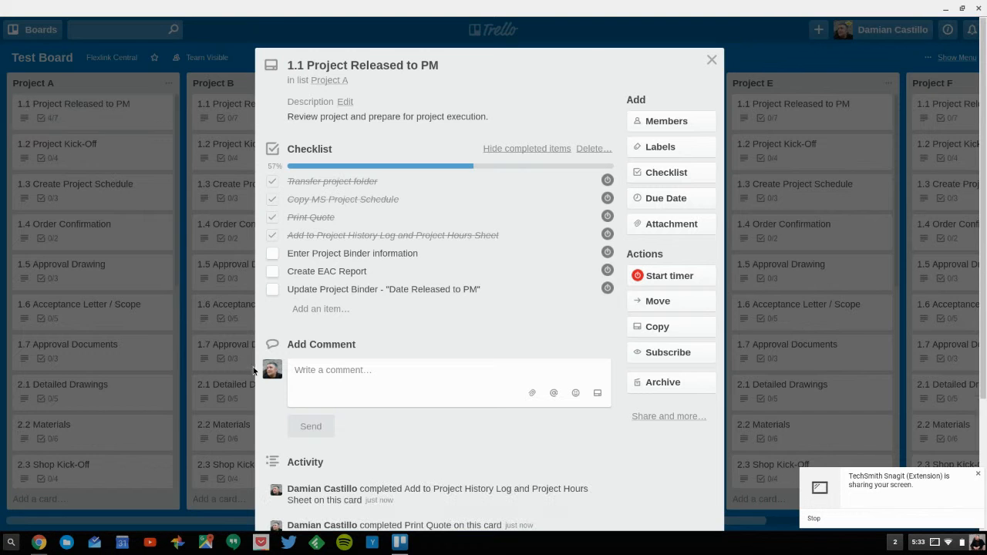
{"action": "left_click", "coordinate": [273, 253]}
{"action": "left_click", "coordinate": [273, 271]}
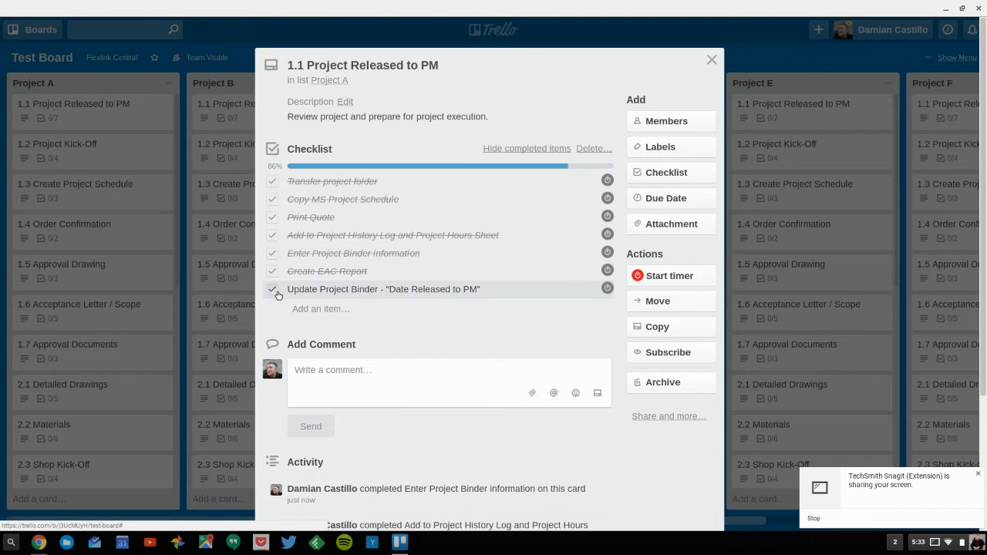
{"action": "left_click", "coordinate": [273, 290]}
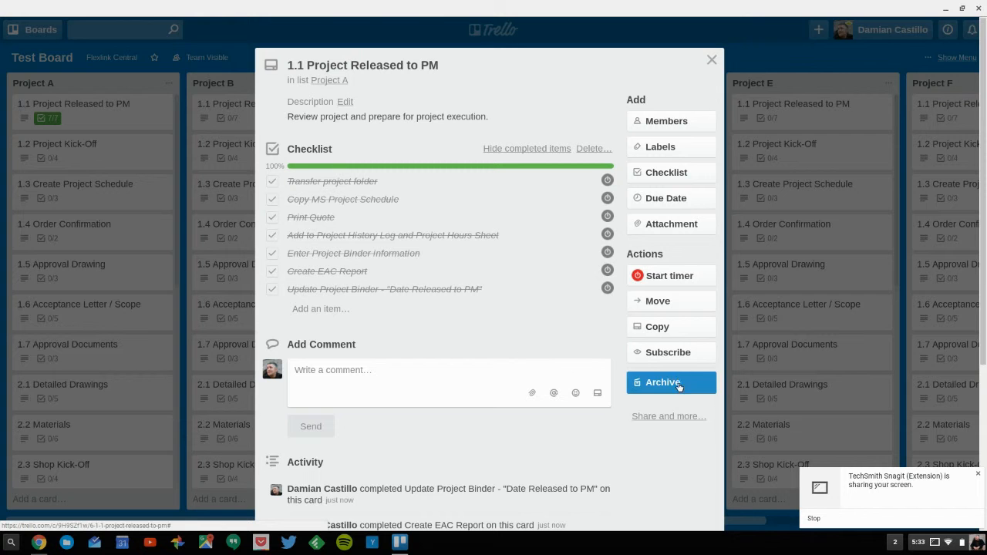
{"action": "left_click", "coordinate": [755, 346]}
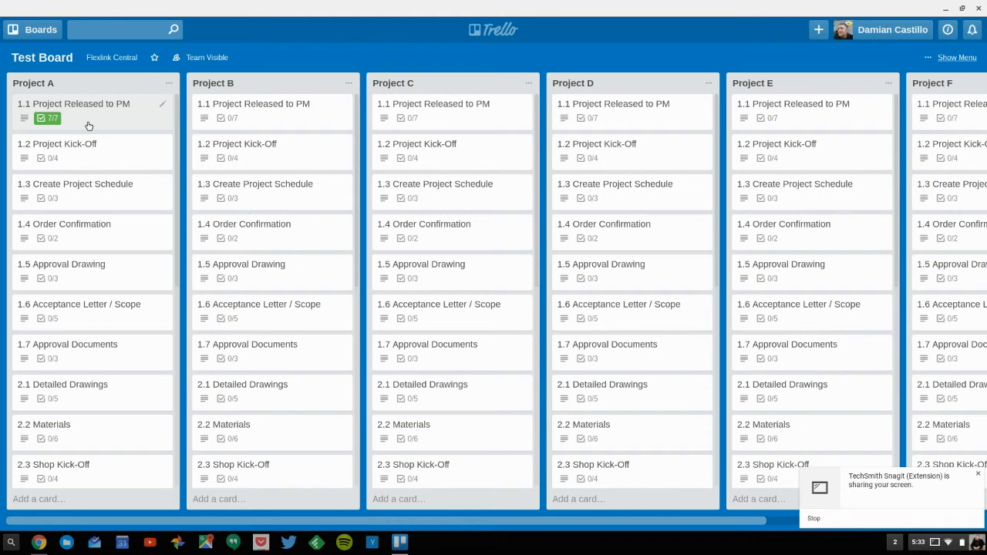
{"action": "key", "text": "c"}
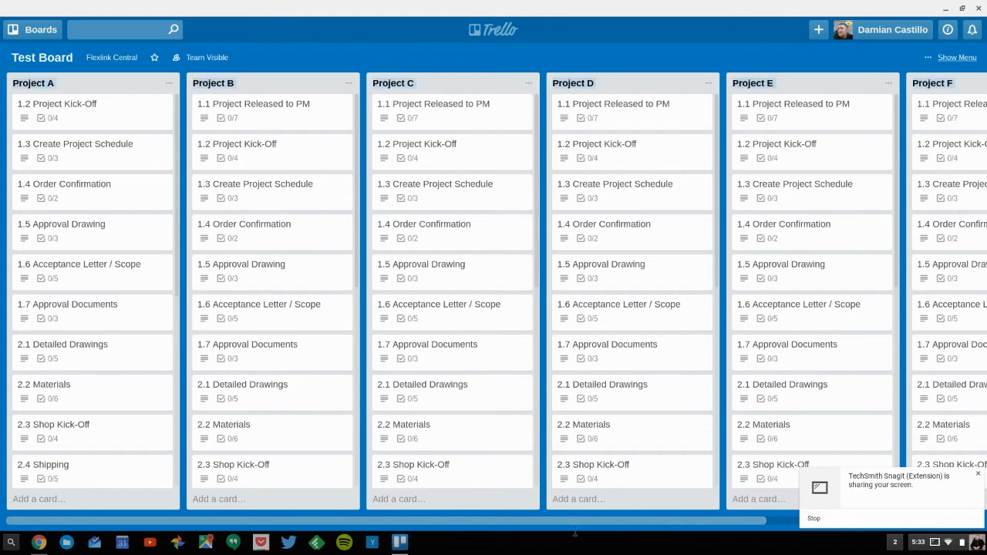
On the Project Template List board, copy the **MAKE COPY** list as a new list named "Project G".
{"action": "left_click", "coordinate": [505, 31]}
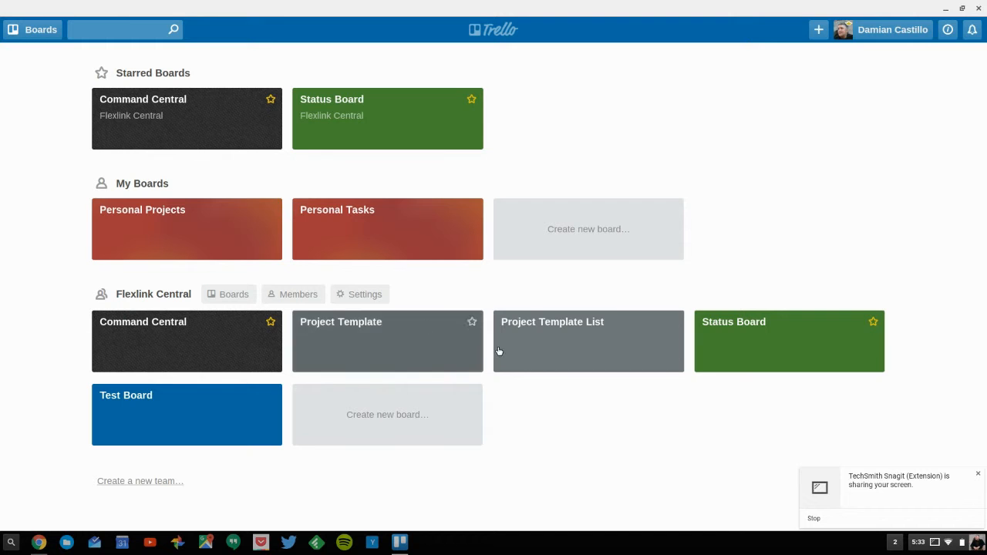
{"action": "left_click", "coordinate": [545, 352]}
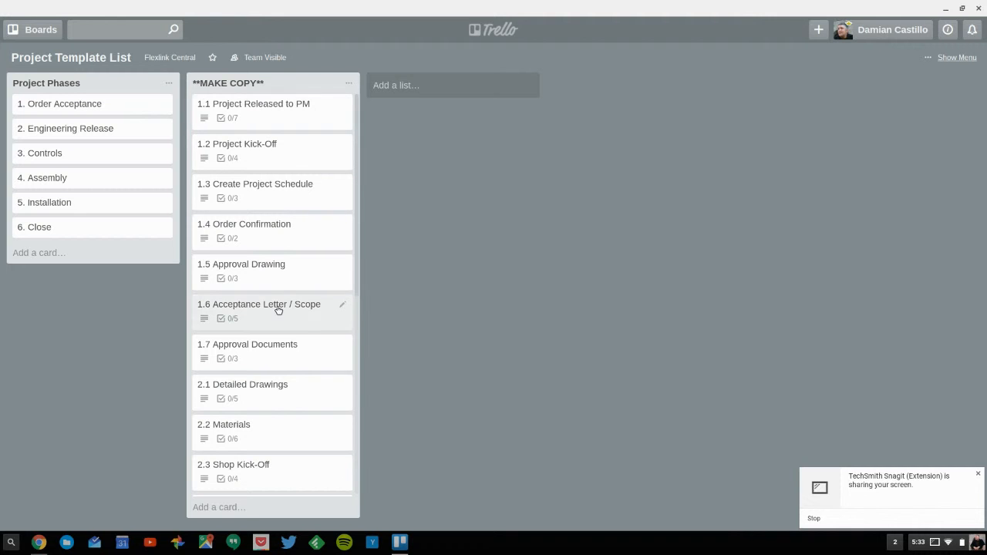
{"action": "left_click", "coordinate": [351, 86]}
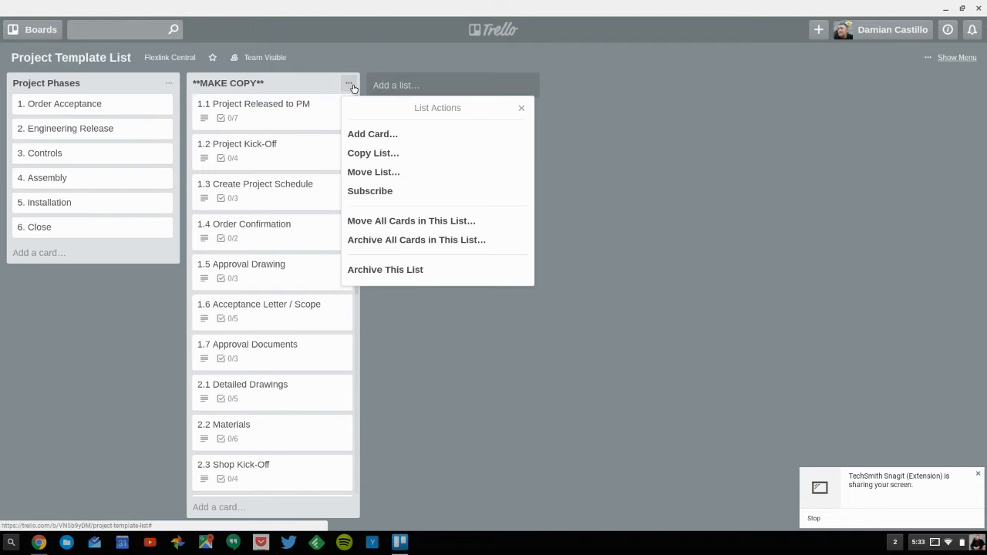
{"action": "left_click", "coordinate": [378, 152]}
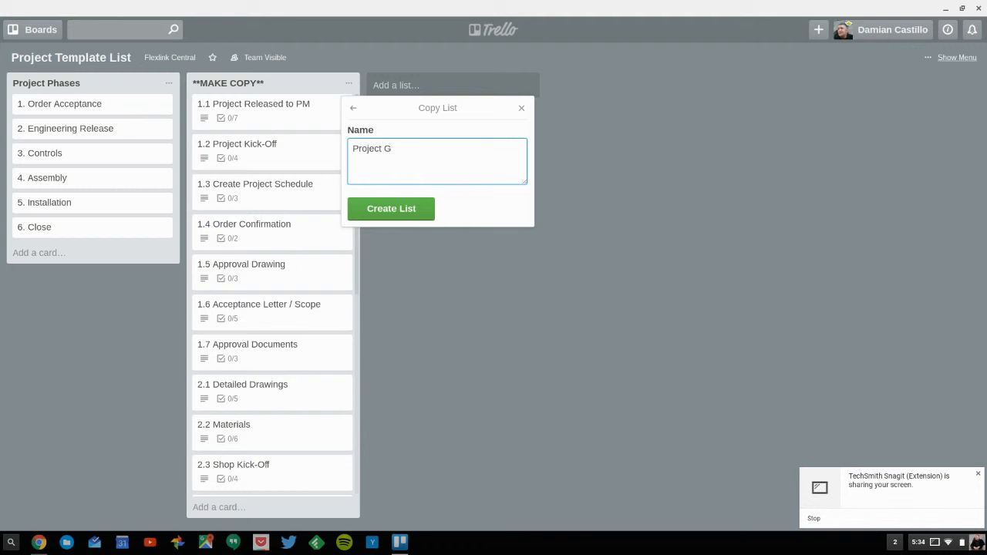
{"action": "left_click", "coordinate": [416, 216]}
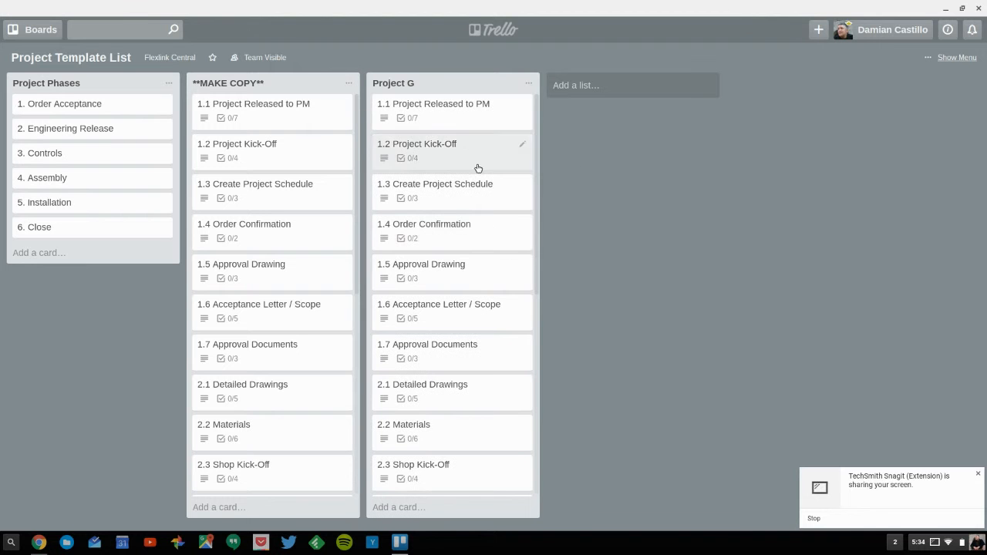
Move the Project G list to position 7 on the Test Board.
{"action": "left_click", "coordinate": [534, 86]}
{"action": "left_click", "coordinate": [554, 171]}
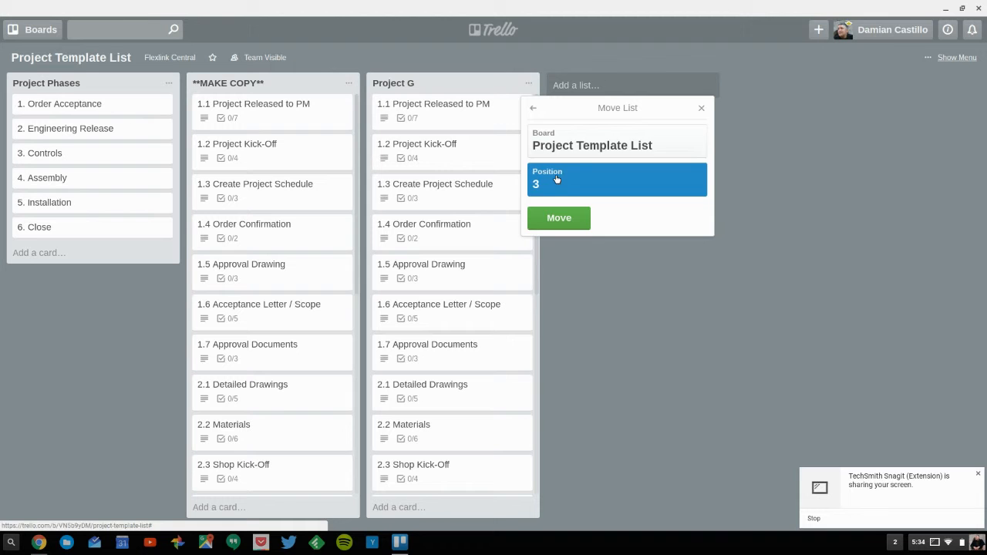
{"action": "left_click", "coordinate": [613, 151]}
{"action": "scroll", "coordinate": [603, 215], "scroll_direction": "down", "scroll_amount": 1}
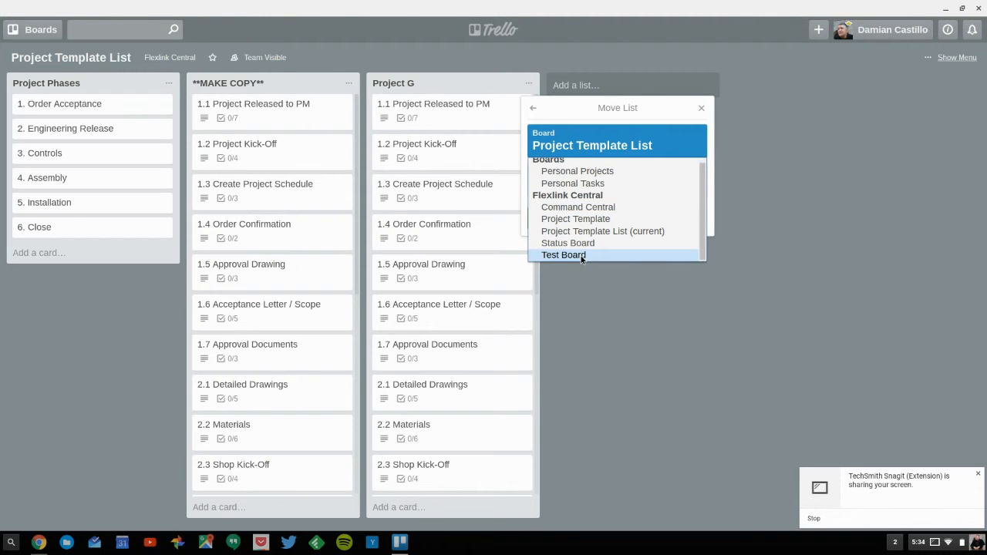
{"action": "left_click", "coordinate": [582, 256]}
{"action": "left_click", "coordinate": [595, 182]}
{"action": "scroll", "coordinate": [571, 272], "scroll_direction": "down", "scroll_amount": 1}
{"action": "left_click", "coordinate": [572, 271]}
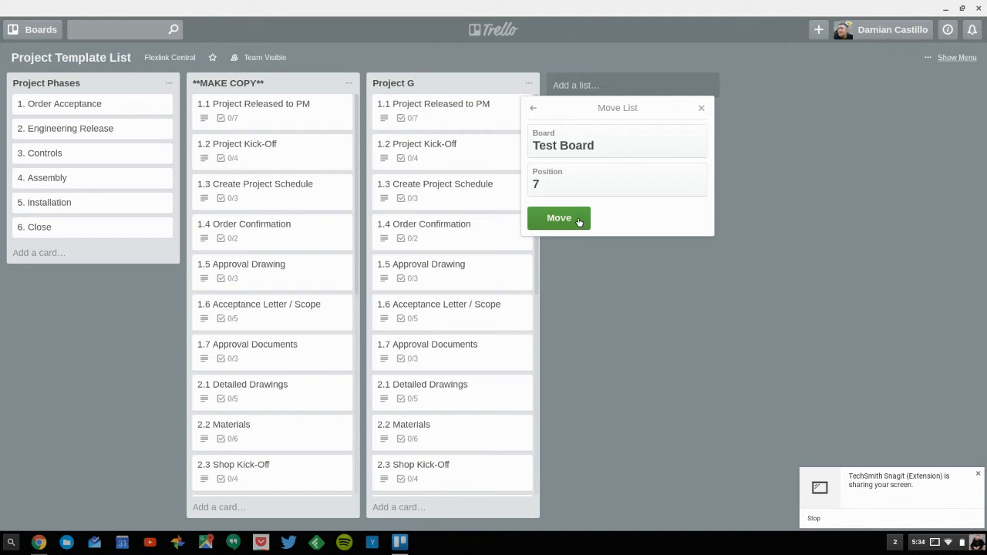
{"action": "left_click", "coordinate": [580, 224]}
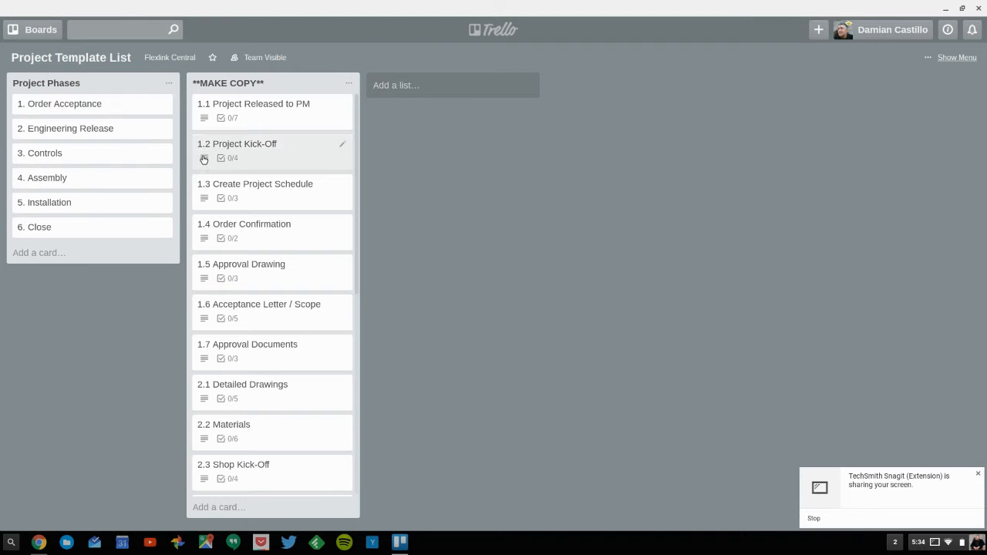
Open the Test Board and check the Project G list at the far end of its lists.
{"action": "left_click", "coordinate": [499, 29]}
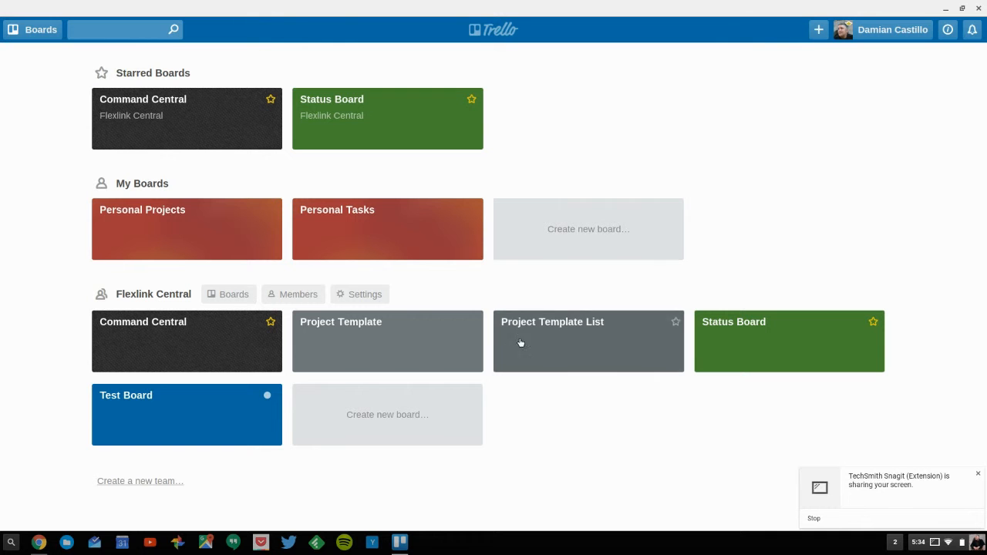
{"action": "left_click", "coordinate": [200, 419]}
{"action": "scroll", "coordinate": [479, 304], "scroll_direction": "right", "scroll_amount": 3}
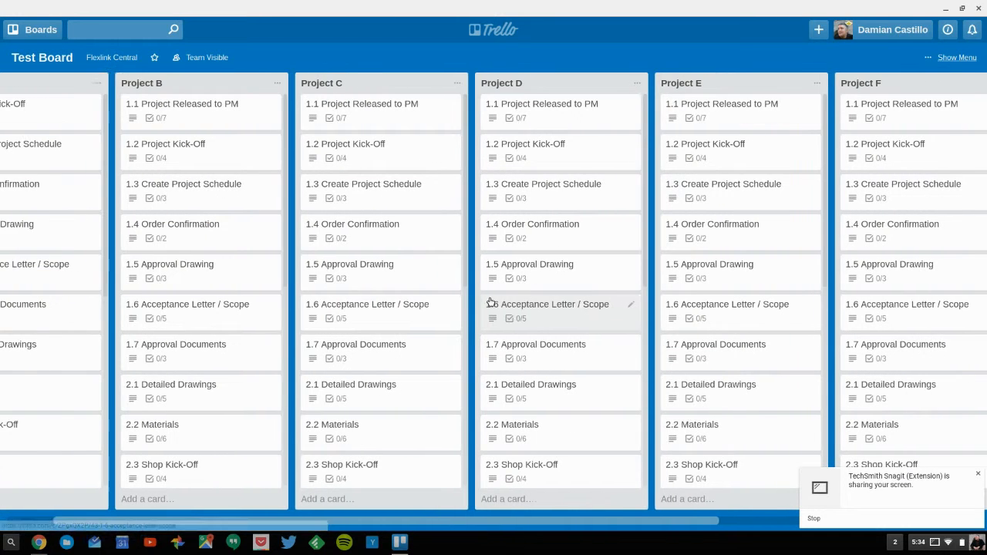
{"action": "scroll", "coordinate": [492, 302], "scroll_direction": "right", "scroll_amount": 5}
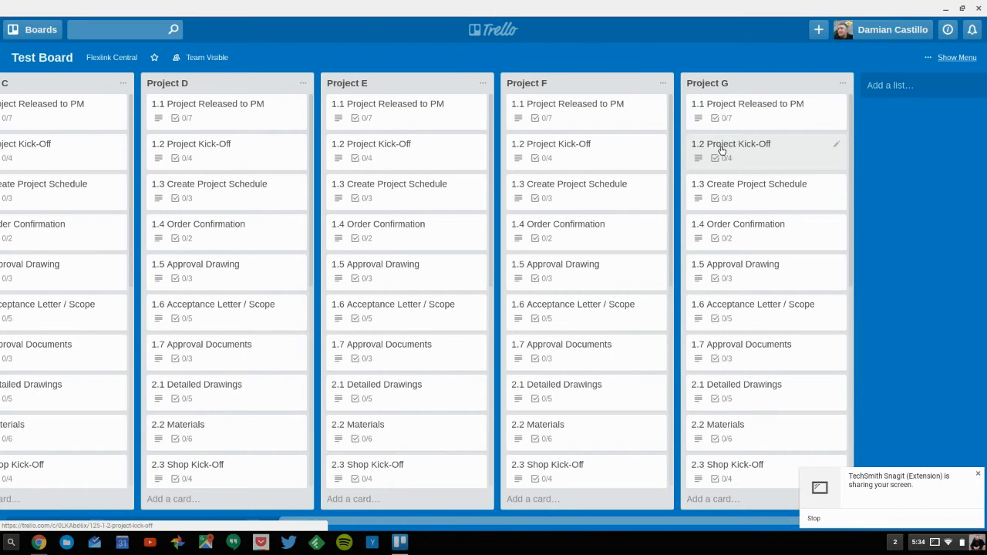
{"action": "scroll", "coordinate": [696, 245], "scroll_direction": "left", "scroll_amount": 5}
{"action": "scroll", "coordinate": [449, 254], "scroll_direction": "left", "scroll_amount": 3}
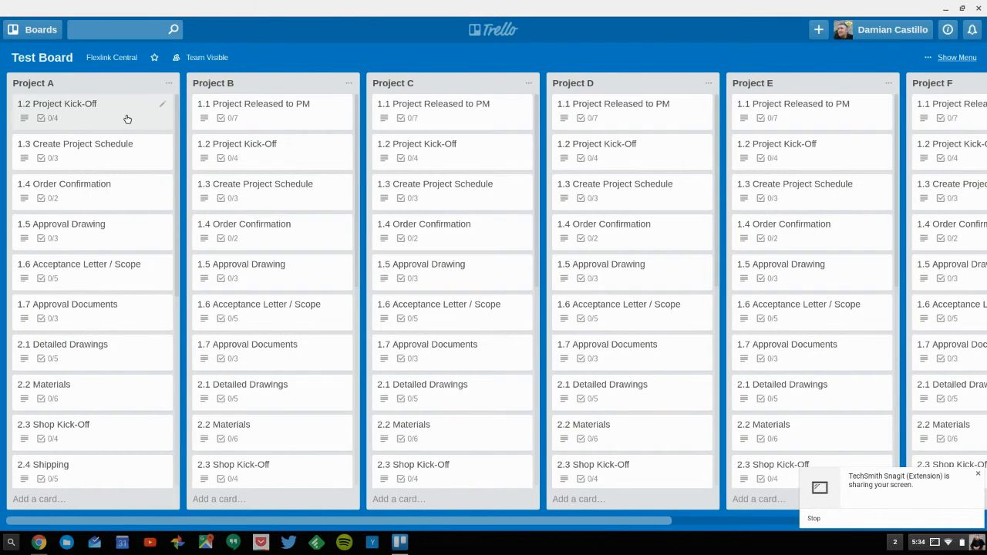
From Project A's "1.2 Project Kick-Off" card, name the green label "Next Action".
{"action": "left_click", "coordinate": [125, 117]}
{"action": "left_click", "coordinate": [671, 148]}
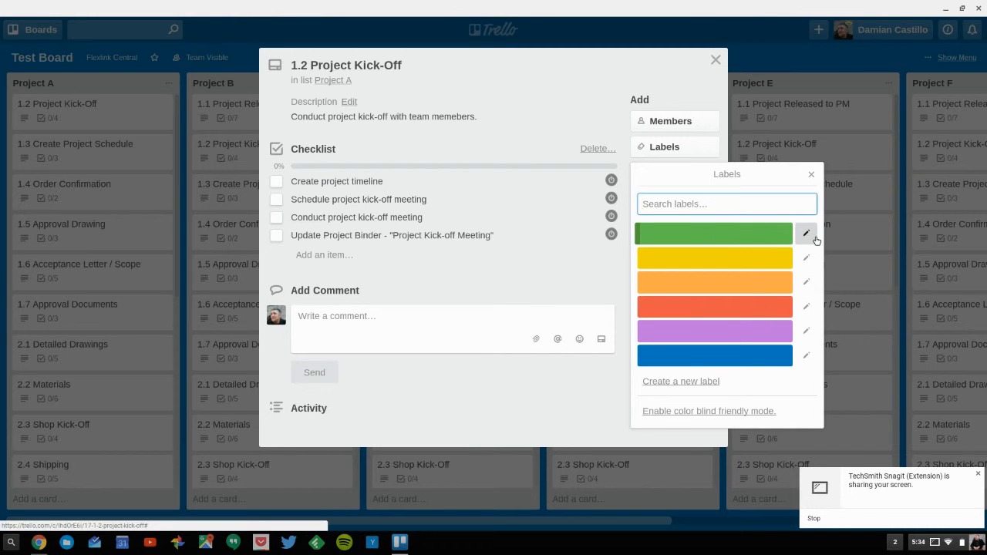
{"action": "left_click", "coordinate": [807, 235]}
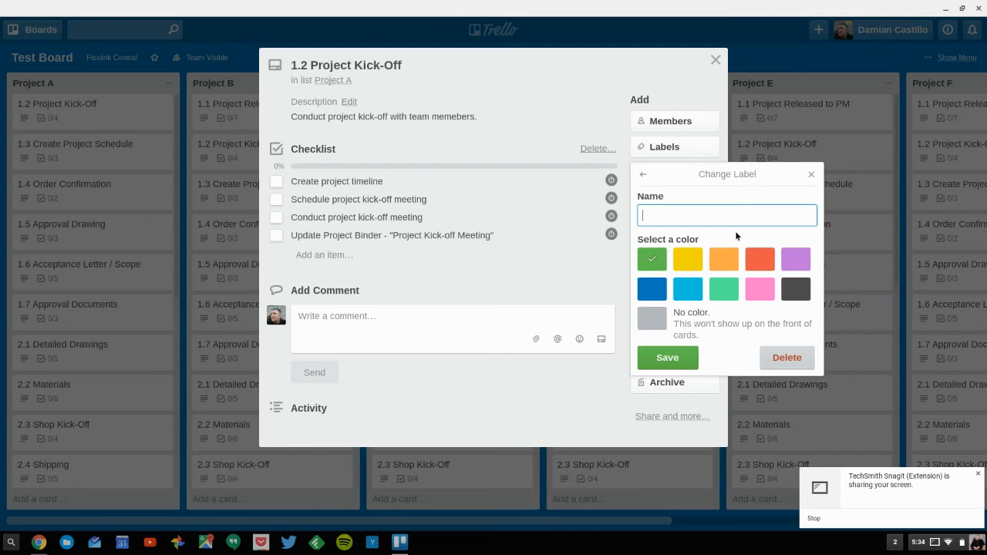
{"action": "type", "text": "Next Action"}
{"action": "left_click", "coordinate": [679, 358]}
Name the red label "Critical" and the purple label "Waiting", leaving the card closed.
{"action": "left_click", "coordinate": [806, 307]}
{"action": "type", "text": "Critical"}
{"action": "left_click", "coordinate": [678, 359]}
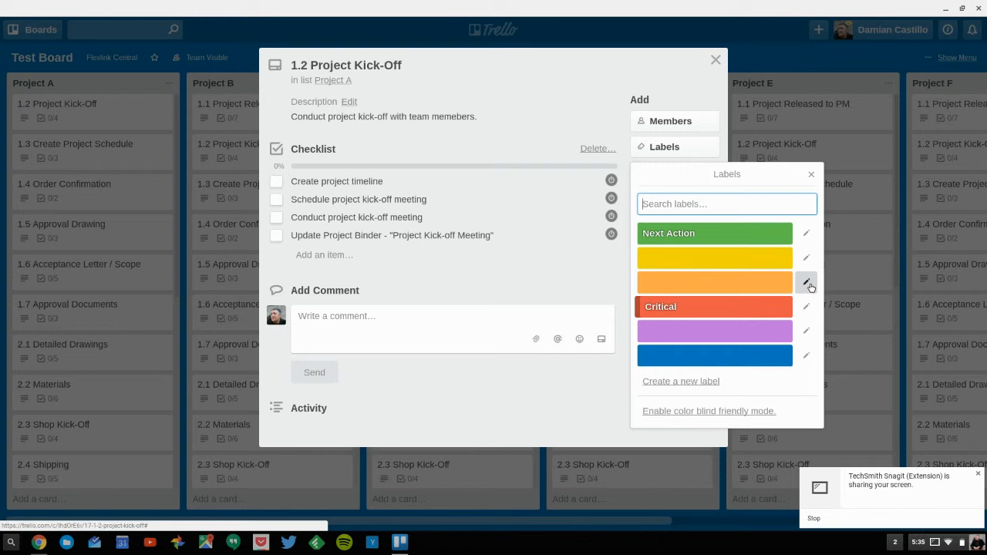
{"action": "left_click", "coordinate": [807, 331]}
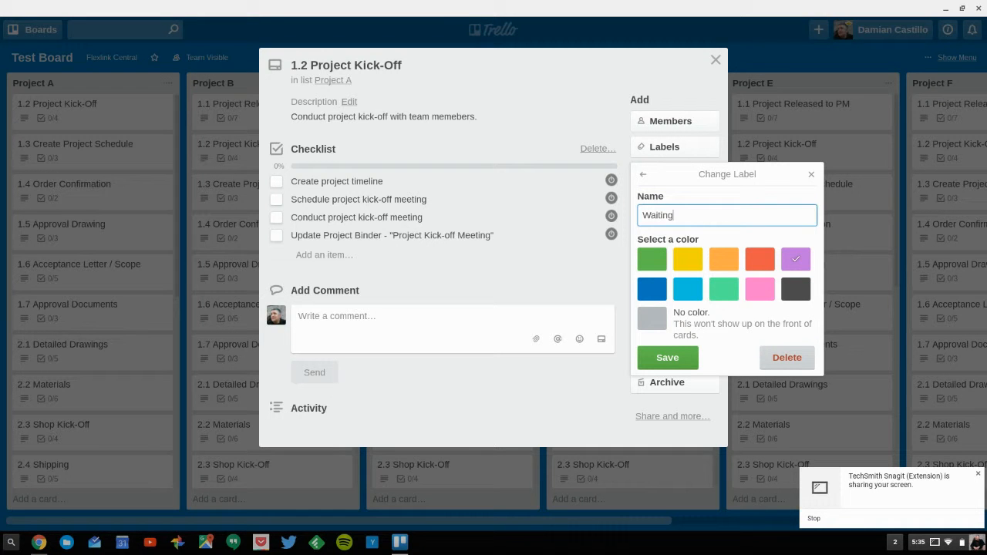
{"action": "left_click", "coordinate": [681, 364]}
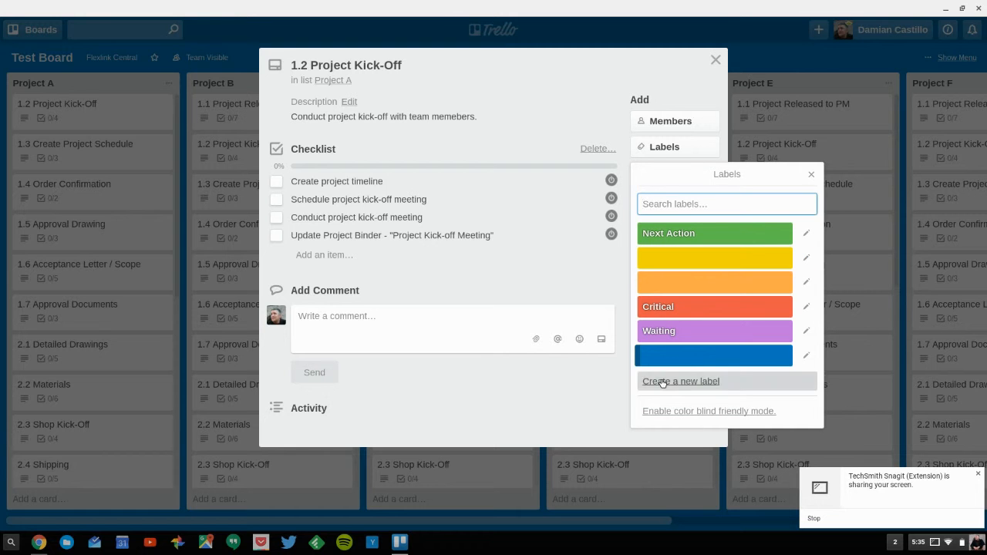
{"action": "left_click", "coordinate": [589, 401]}
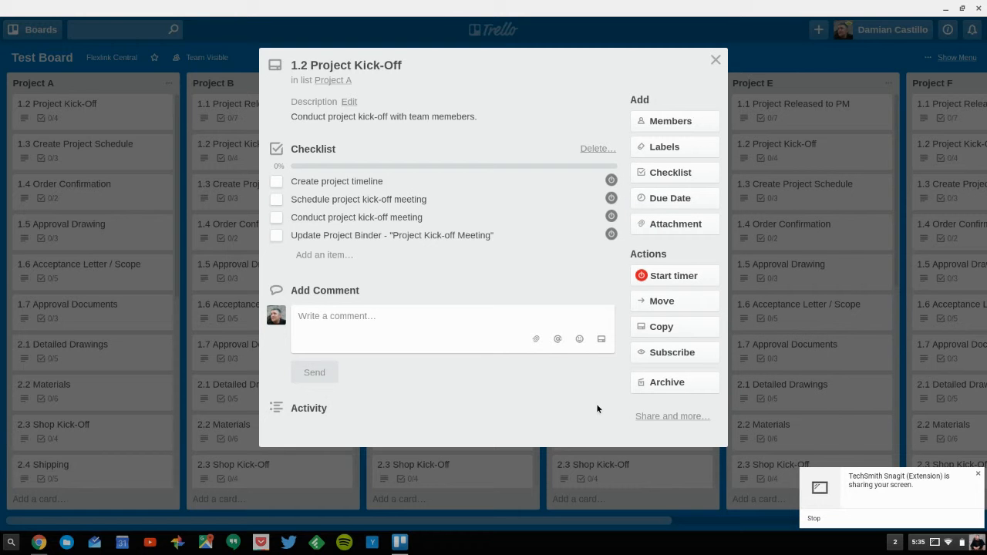
{"action": "left_click", "coordinate": [758, 60]}
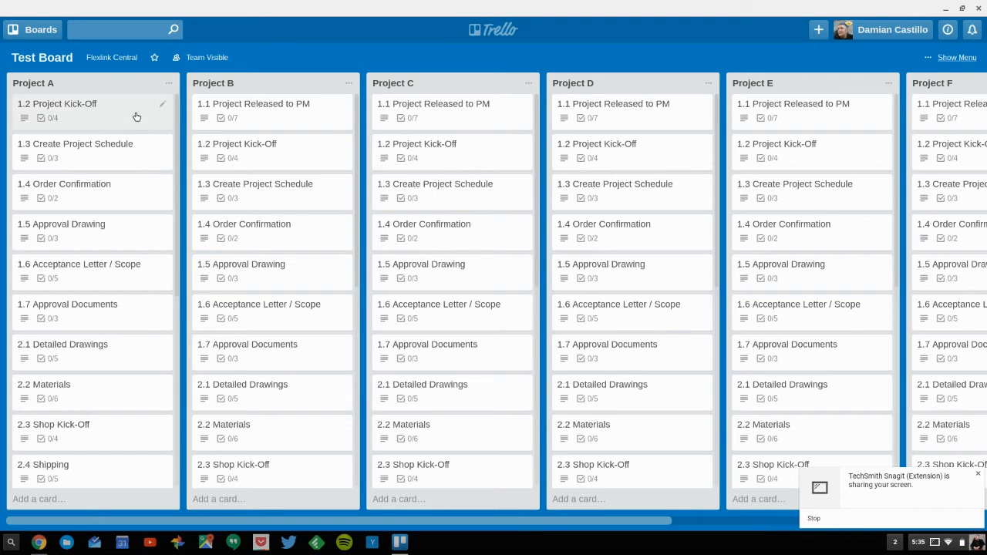
Examine the remaining cards in the Project A through Project F lists, viewing each project at a different phase.
{"action": "scroll", "coordinate": [137, 116], "scroll_direction": "down", "scroll_amount": 4}
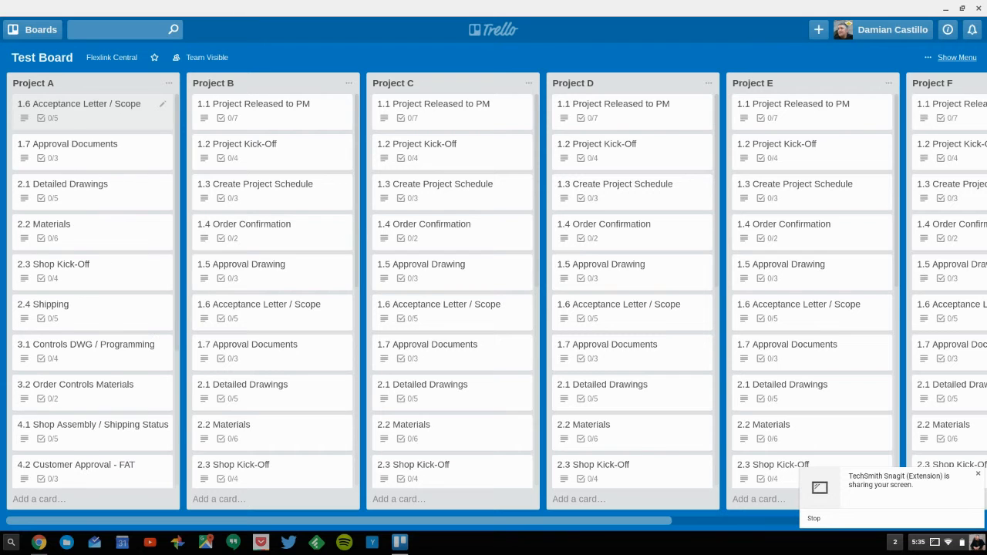
{"action": "scroll", "coordinate": [218, 124], "scroll_direction": "down", "scroll_amount": 10}
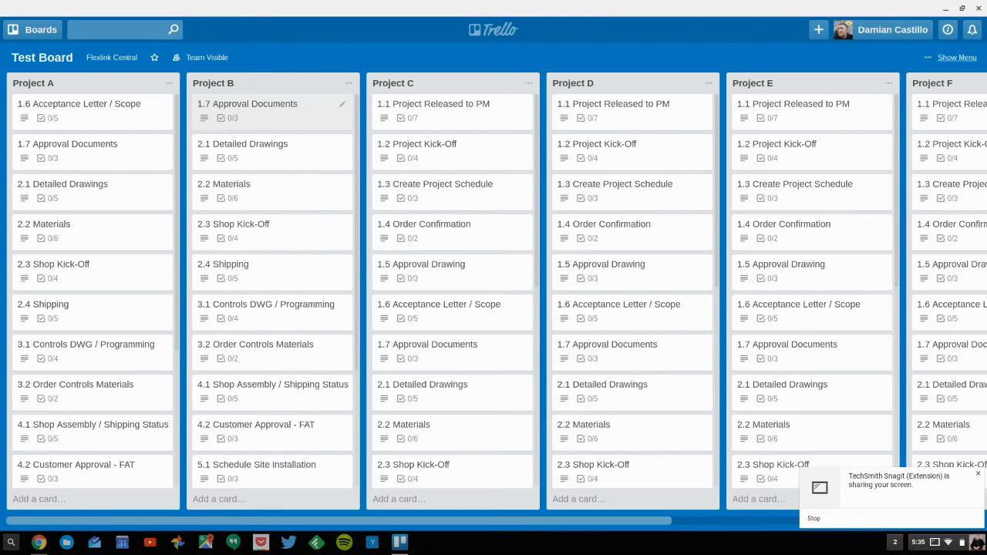
{"action": "scroll", "coordinate": [232, 116], "scroll_direction": "down", "scroll_amount": 6}
{"action": "scroll", "coordinate": [432, 115], "scroll_direction": "down", "scroll_amount": 1}
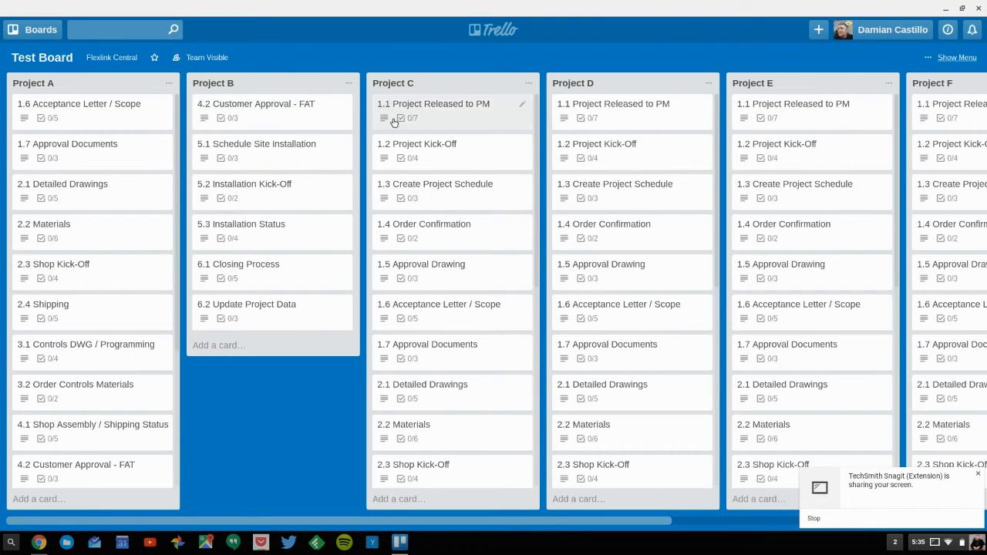
{"action": "scroll", "coordinate": [447, 108], "scroll_direction": "down", "scroll_amount": 10}
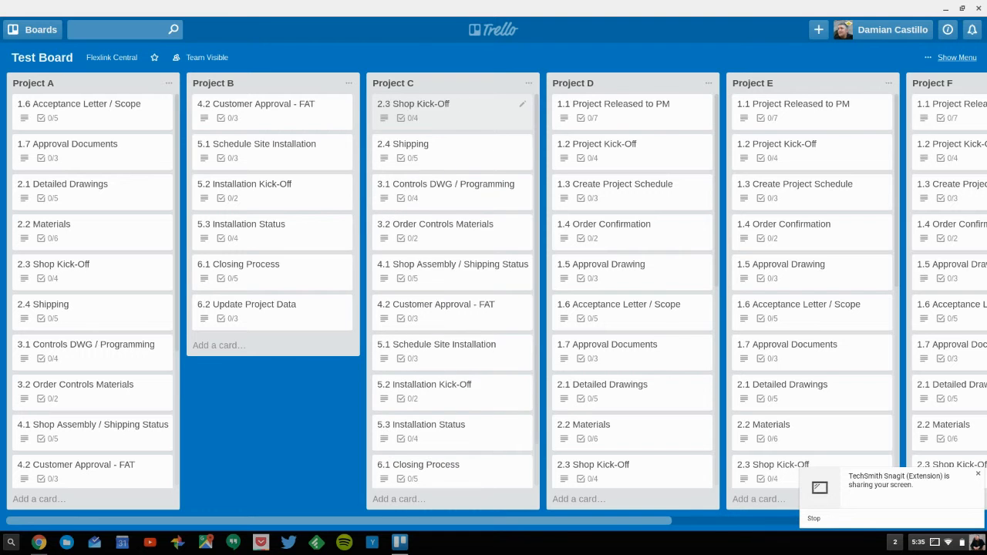
{"action": "scroll", "coordinate": [448, 108], "scroll_direction": "down", "scroll_amount": 1}
{"action": "scroll", "coordinate": [629, 108], "scroll_direction": "down", "scroll_amount": 6}
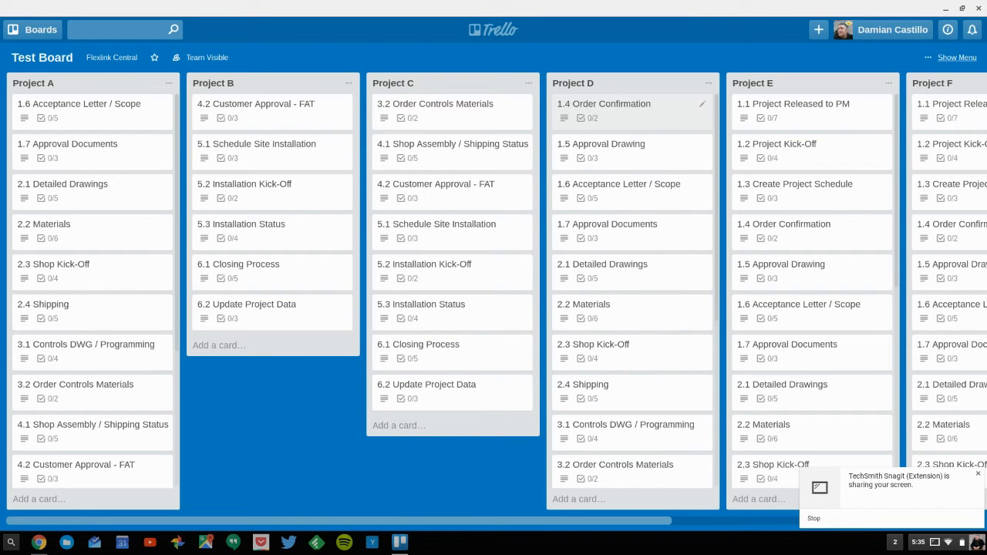
{"action": "scroll", "coordinate": [632, 293], "scroll_direction": "down", "scroll_amount": 10}
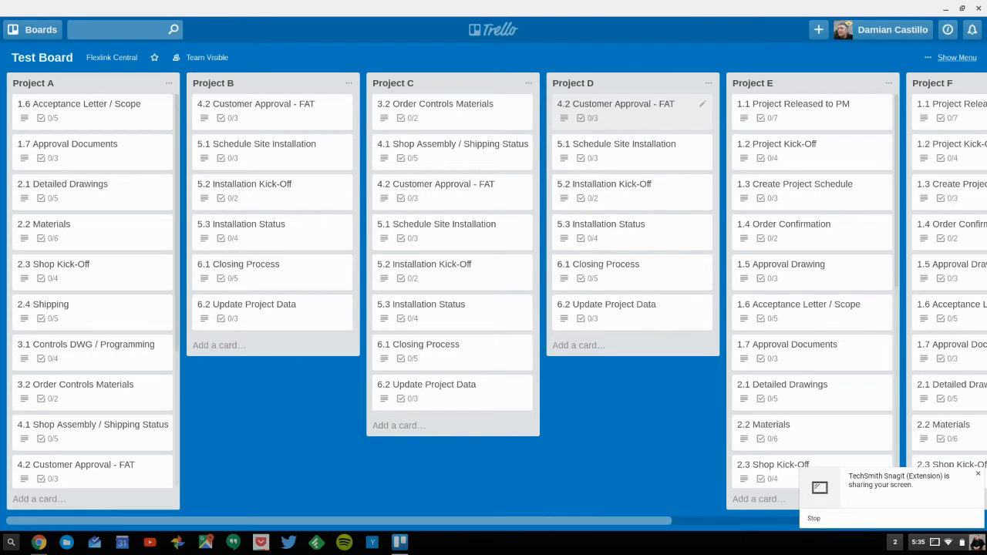
{"action": "scroll", "coordinate": [831, 150], "scroll_direction": "down", "scroll_amount": 6}
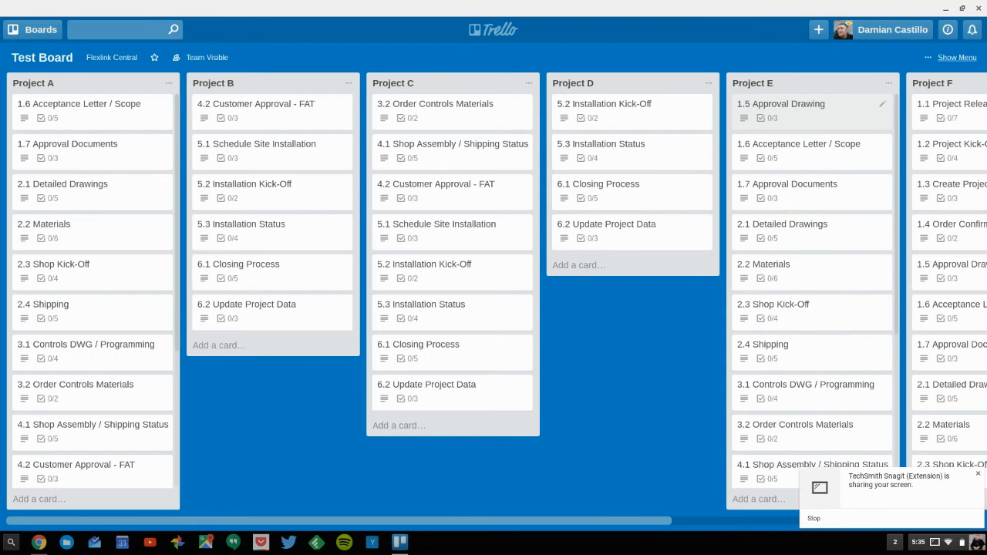
{"action": "scroll", "coordinate": [831, 149], "scroll_direction": "down", "scroll_amount": 7}
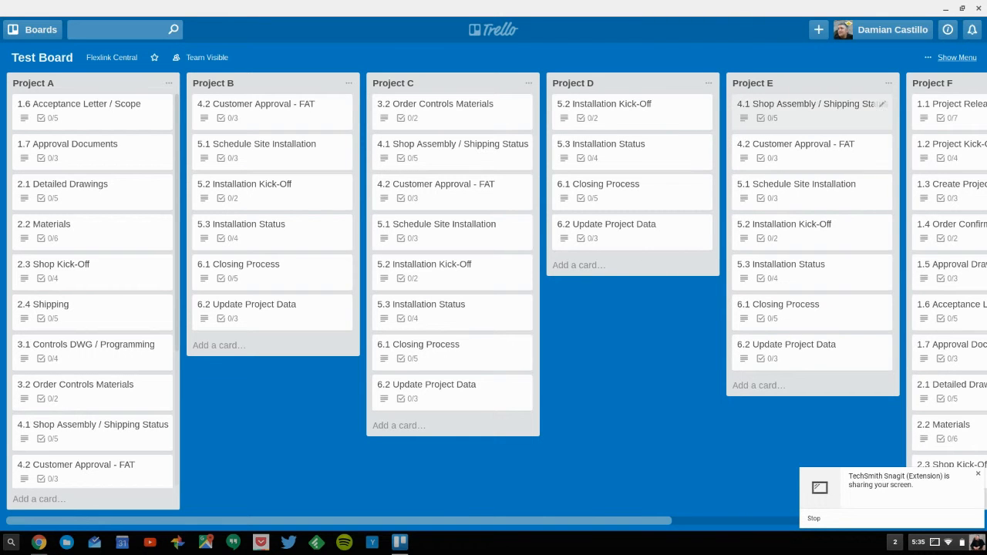
{"action": "scroll", "coordinate": [935, 152], "scroll_direction": "down", "scroll_amount": 9}
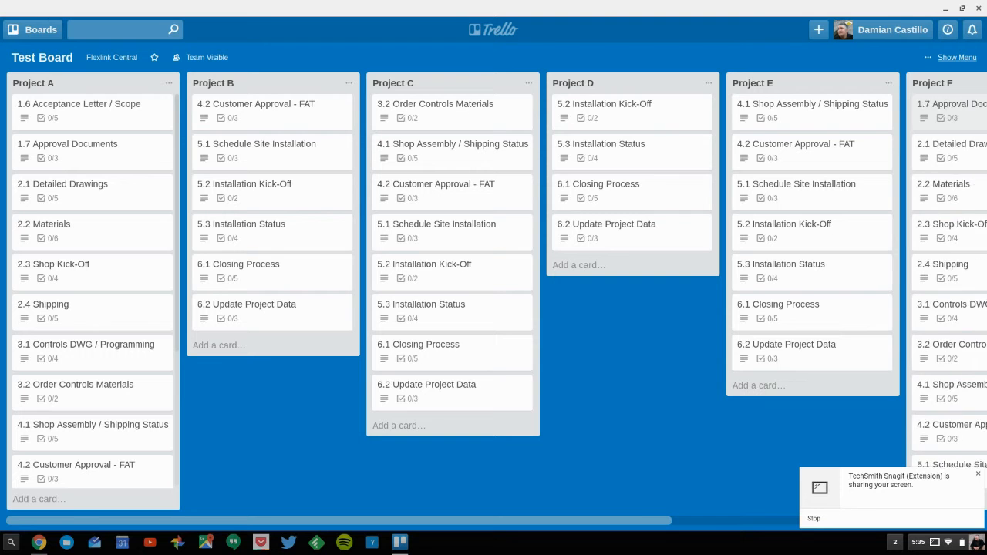
{"action": "scroll", "coordinate": [936, 152], "scroll_direction": "down", "scroll_amount": 9}
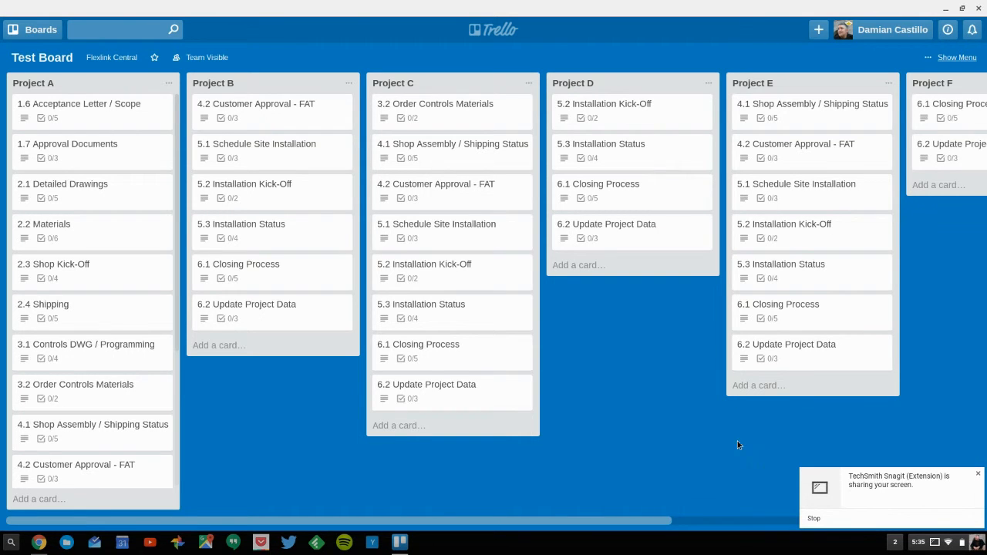
Apply the Next Action label to Project A's "1.6 Acceptance Letter / Scope" card and close it.
{"action": "left_click", "coordinate": [88, 115]}
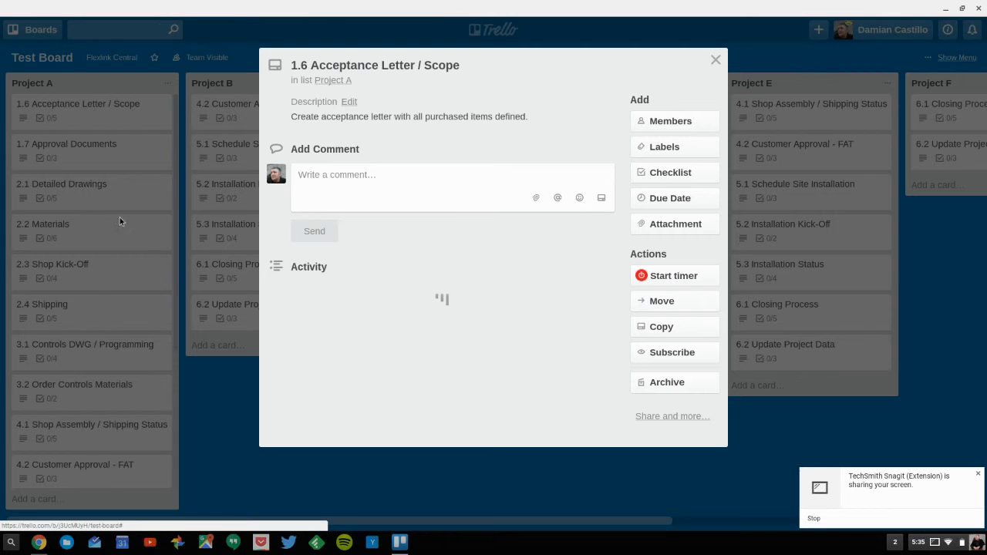
{"action": "left_click", "coordinate": [677, 148]}
{"action": "left_click", "coordinate": [726, 237]}
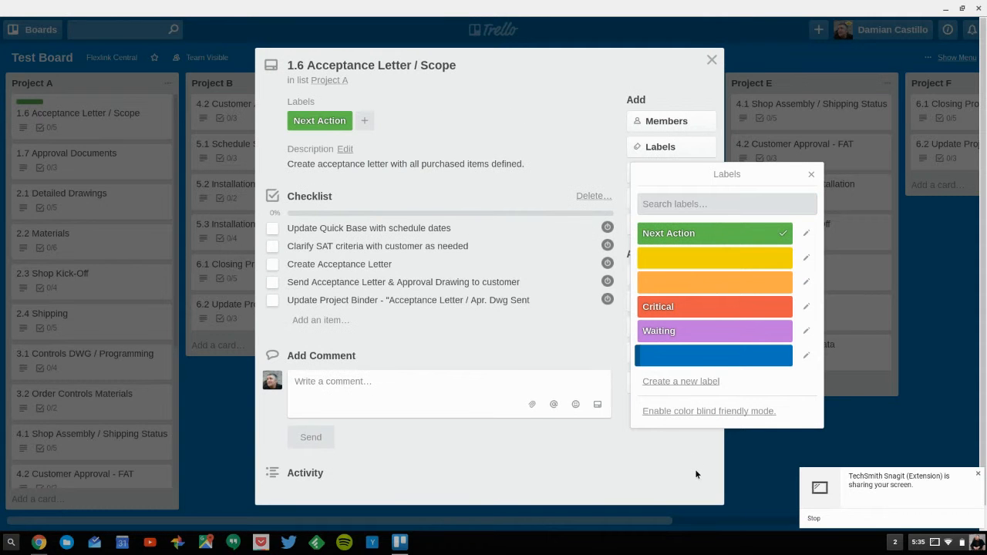
{"action": "left_click", "coordinate": [766, 472]}
{"action": "left_click", "coordinate": [764, 470]}
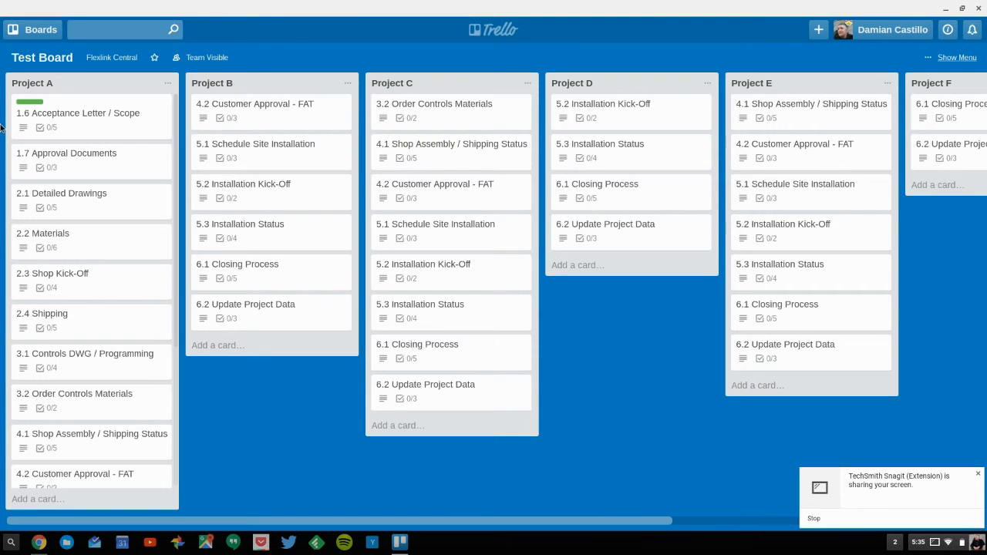
Apply the Waiting label to Project B's "4.2 Customer Approval - FAT" card.
{"action": "left_click", "coordinate": [328, 117]}
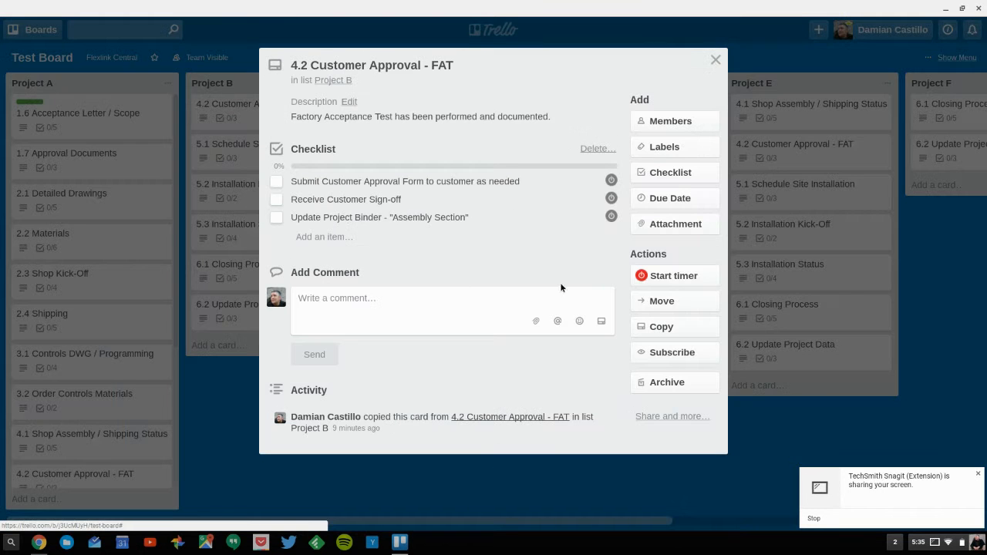
{"action": "left_click", "coordinate": [666, 154]}
{"action": "left_click", "coordinate": [760, 337]}
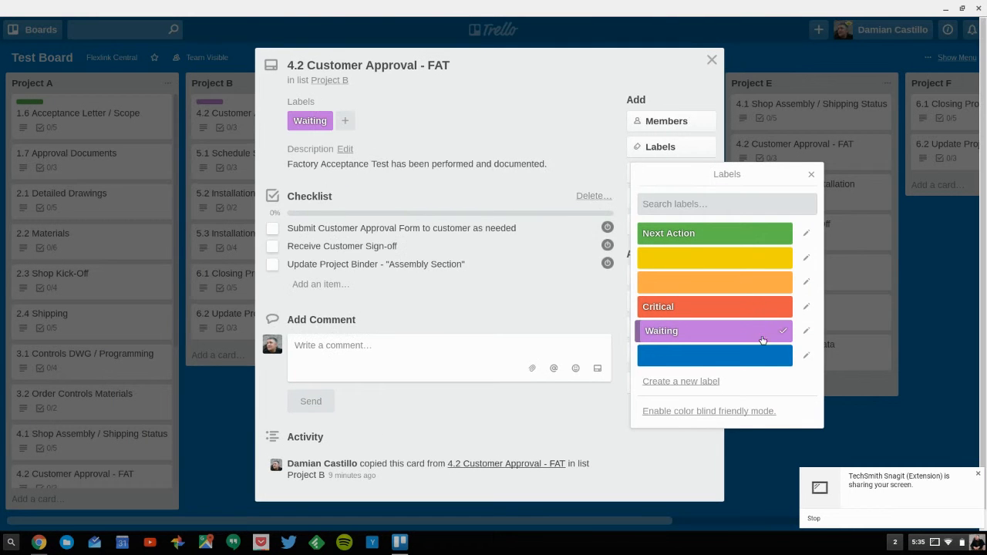
Close the open card and apply the Critical label to Project C's "3.2 Order Controls Materials" card, closing it too.
{"action": "left_click", "coordinate": [785, 453]}
{"action": "left_click", "coordinate": [785, 453]}
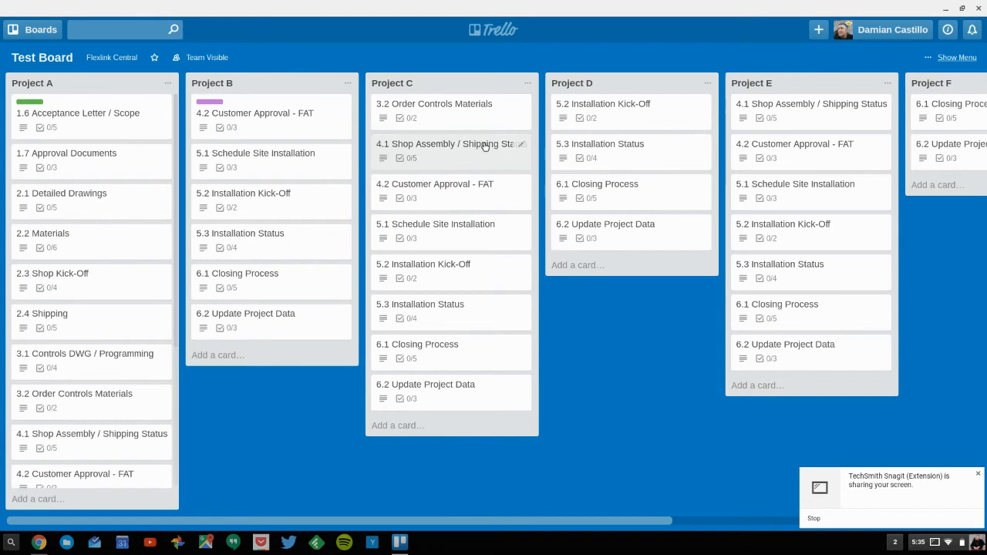
{"action": "left_click", "coordinate": [492, 119]}
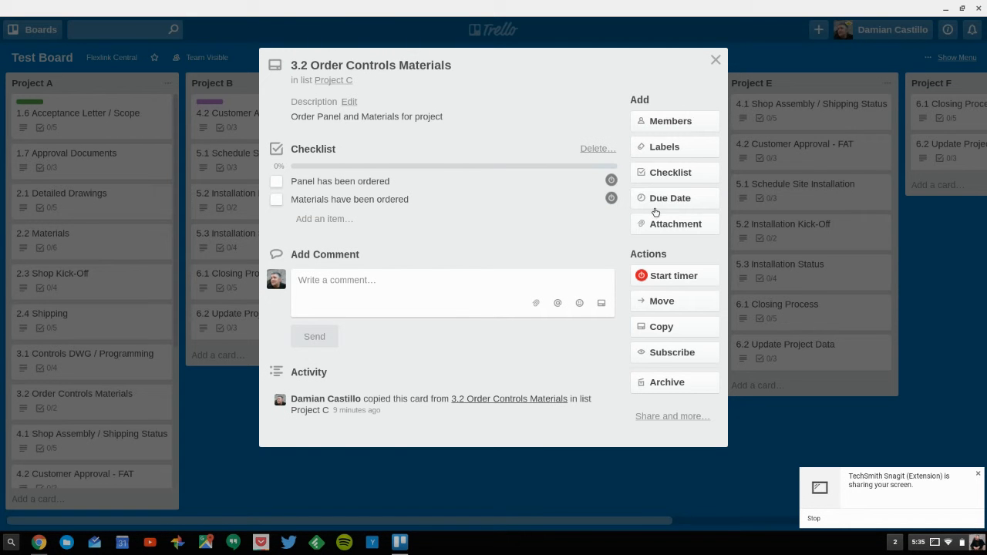
{"action": "left_click", "coordinate": [691, 147]}
{"action": "left_click", "coordinate": [740, 309]}
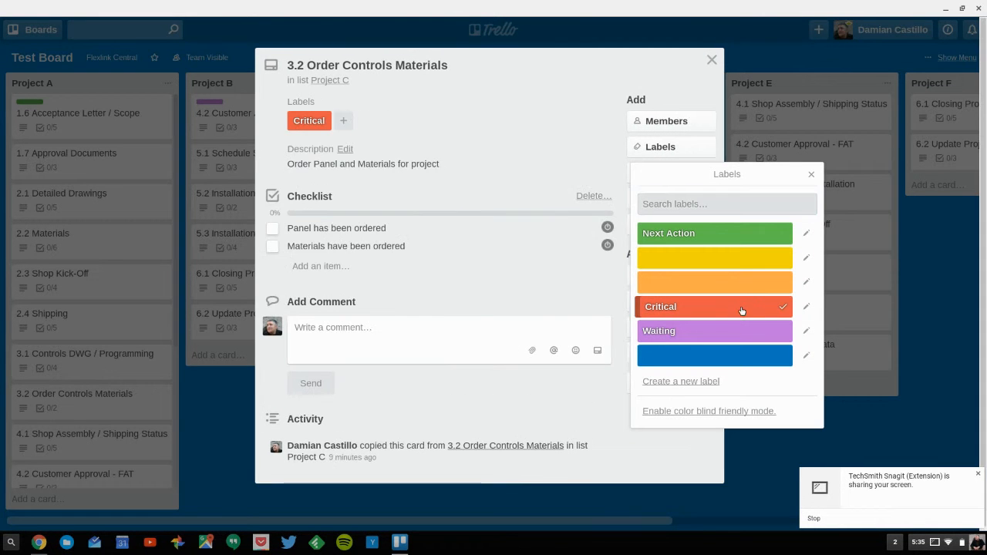
{"action": "left_click", "coordinate": [845, 431]}
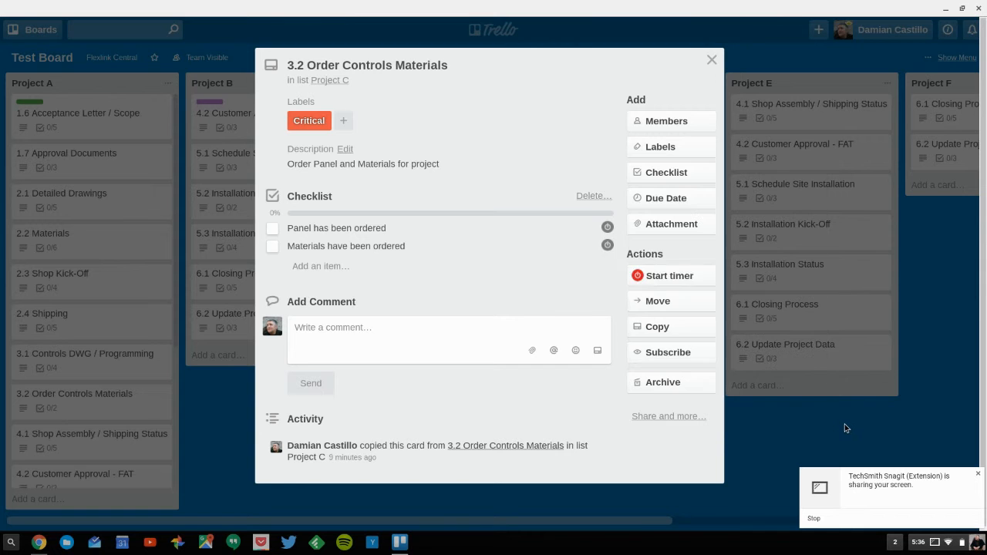
{"action": "left_click", "coordinate": [775, 436]}
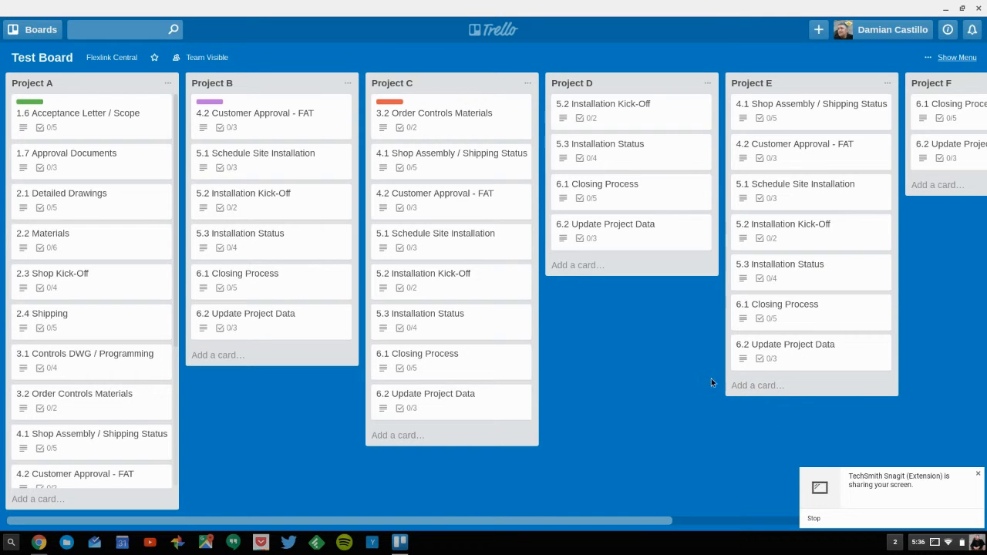
Name the orange label "Follow Up" from Project D's "5.2 Installation Kick-Off" card.
{"action": "left_click", "coordinate": [673, 122]}
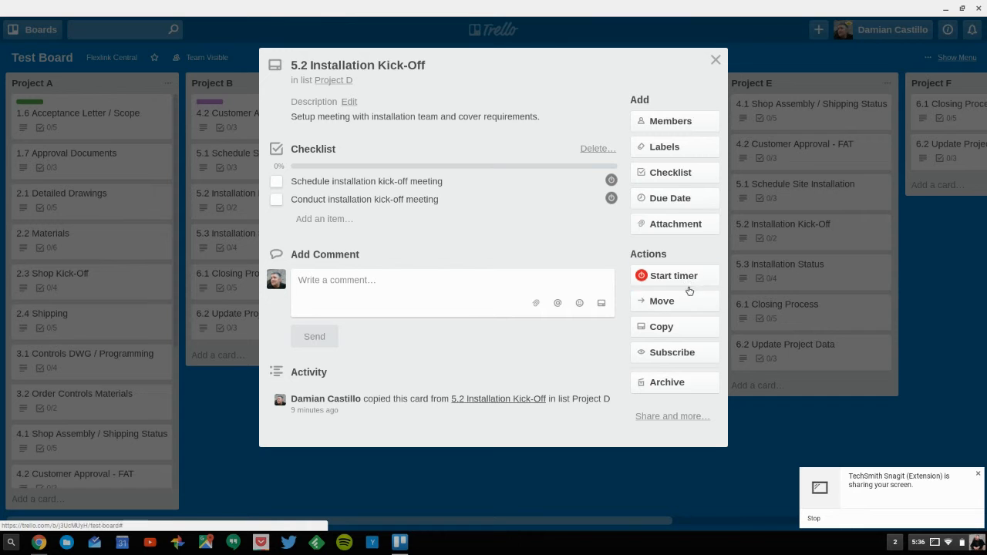
{"action": "left_click", "coordinate": [678, 148]}
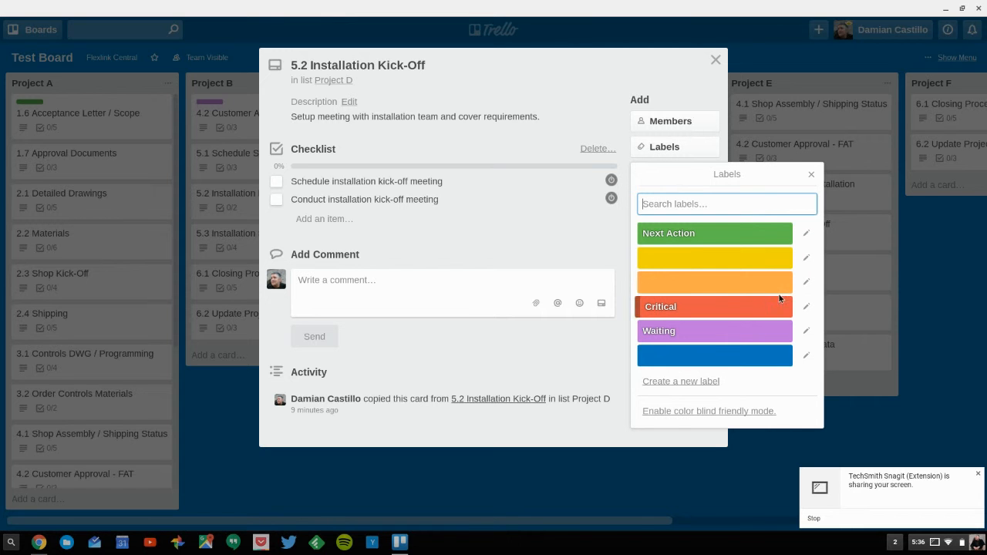
{"action": "left_click", "coordinate": [809, 285]}
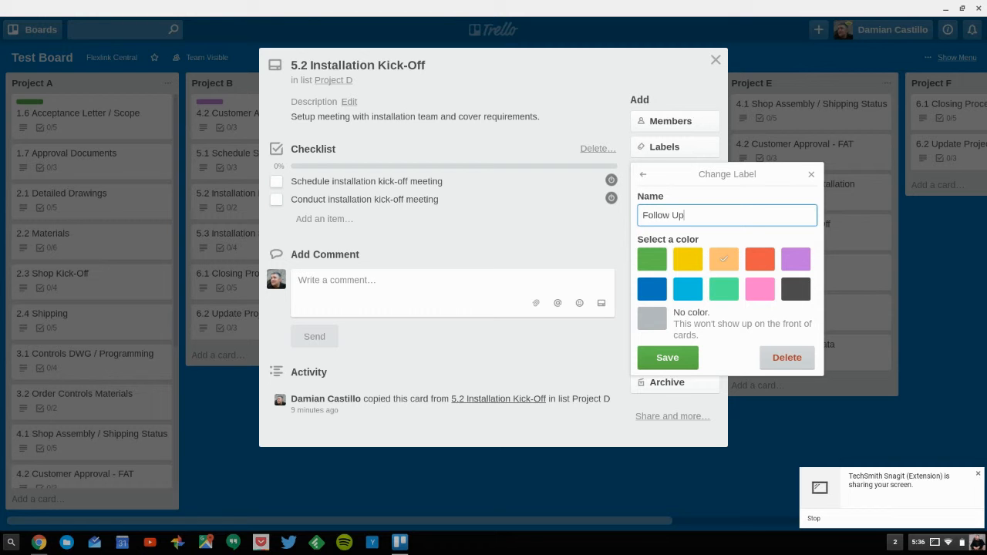
{"action": "left_click", "coordinate": [668, 358]}
{"action": "left_click", "coordinate": [845, 419]}
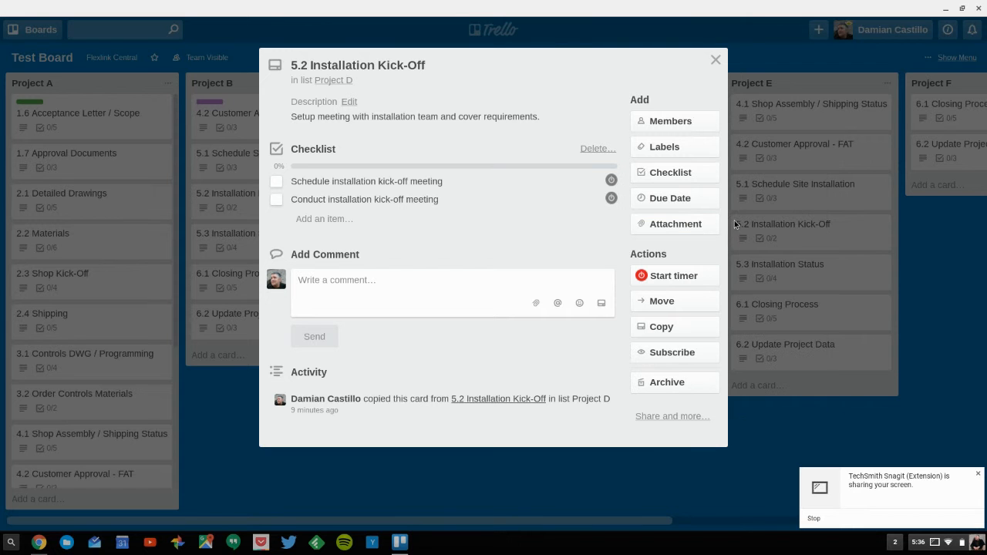
Apply the Waiting label to Project D's "5.2 Installation Kick-Off" card and close it.
{"action": "left_click", "coordinate": [697, 148]}
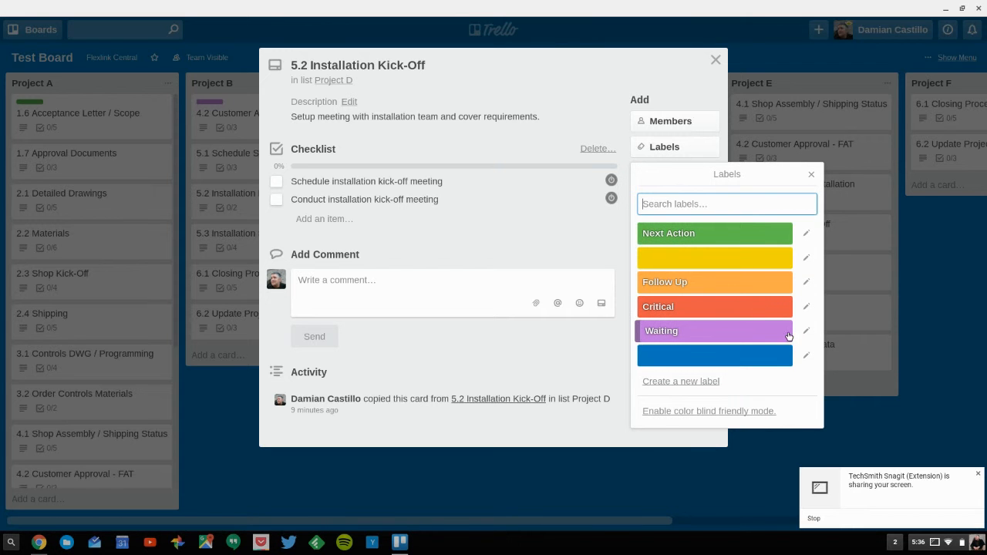
{"action": "left_click", "coordinate": [779, 334]}
{"action": "left_click", "coordinate": [871, 438]}
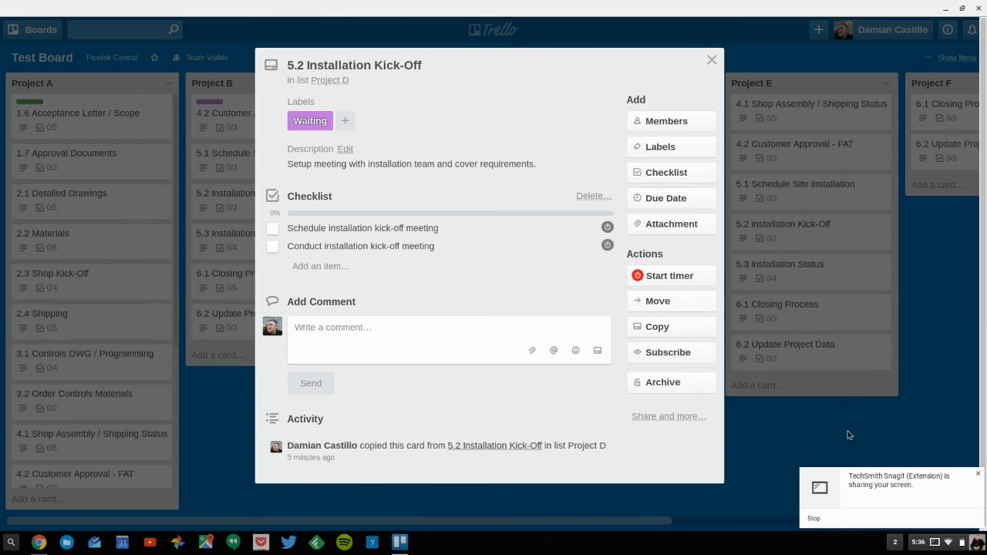
{"action": "left_click", "coordinate": [784, 433]}
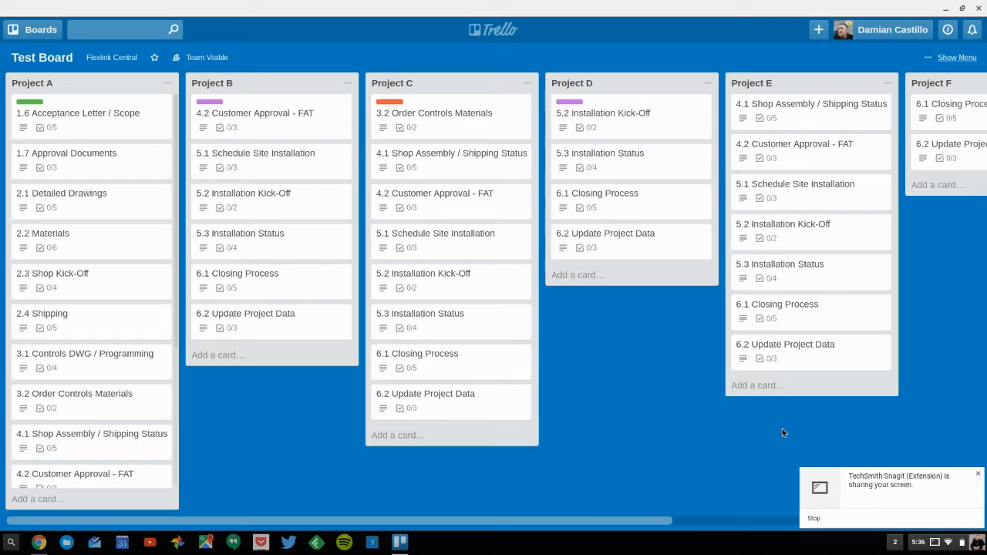
Replace the Waiting label with Follow Up on Project D's "5.2 Installation Kick-Off" card and close it.
{"action": "left_click", "coordinate": [671, 125]}
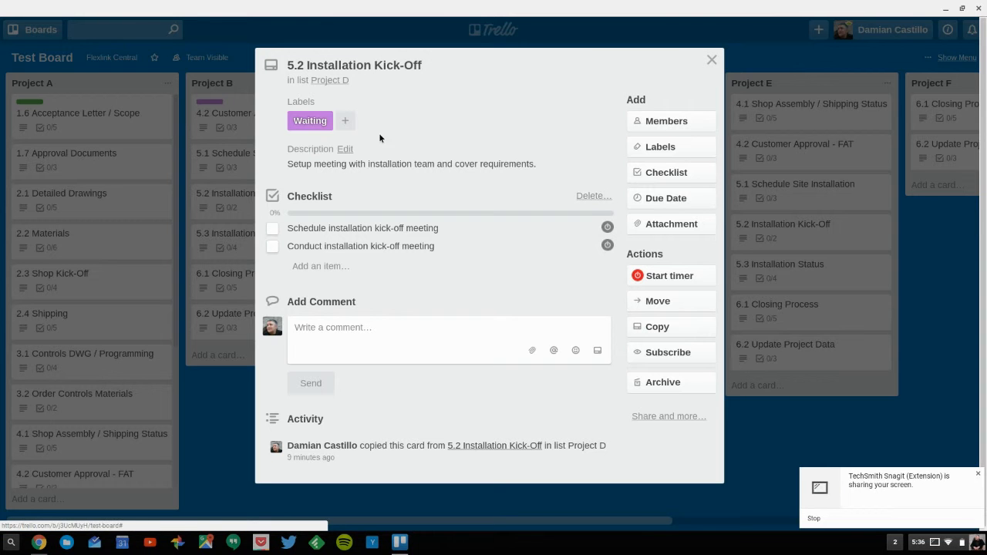
{"action": "left_click", "coordinate": [705, 149]}
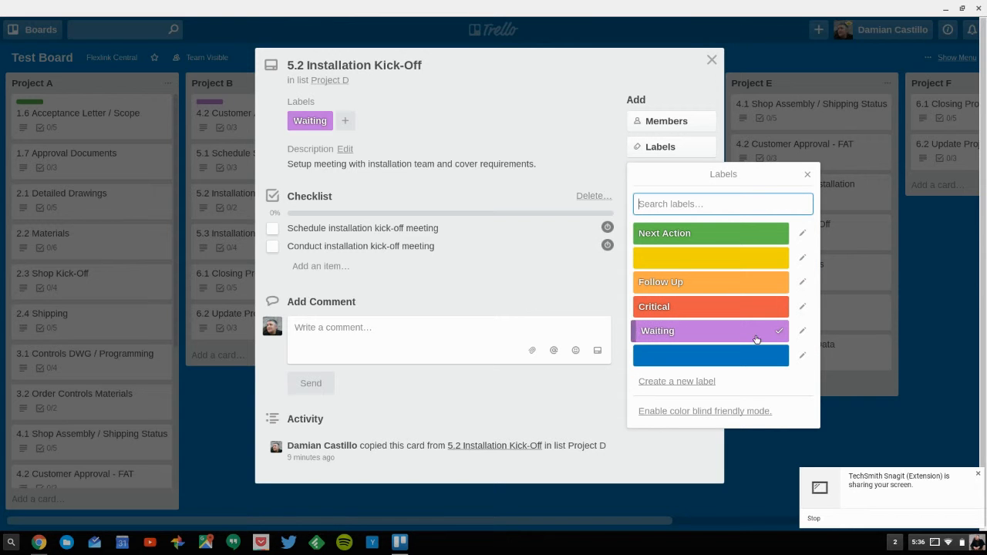
{"action": "left_click", "coordinate": [780, 285]}
{"action": "left_click", "coordinate": [775, 339]}
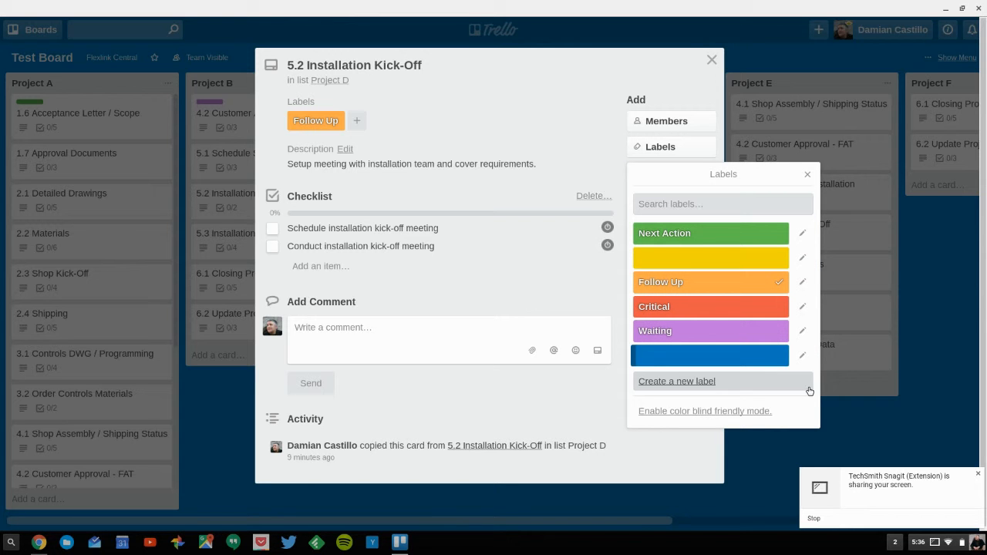
{"action": "left_click", "coordinate": [852, 422]}
{"action": "left_click", "coordinate": [842, 419]}
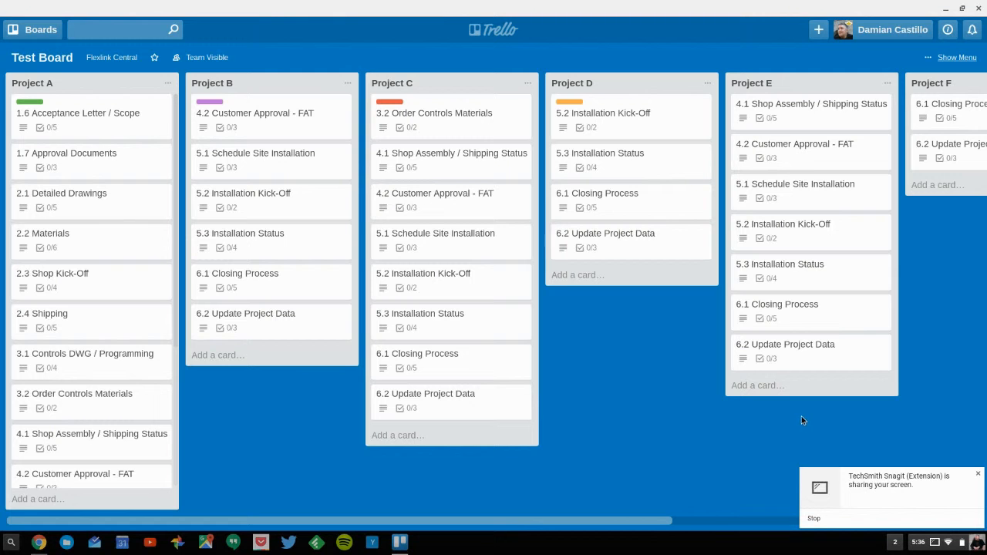
Apply the Next Action label to Project E's "4.1 Shop Assembly / Shipping Status" card and close it.
{"action": "left_click", "coordinate": [851, 107]}
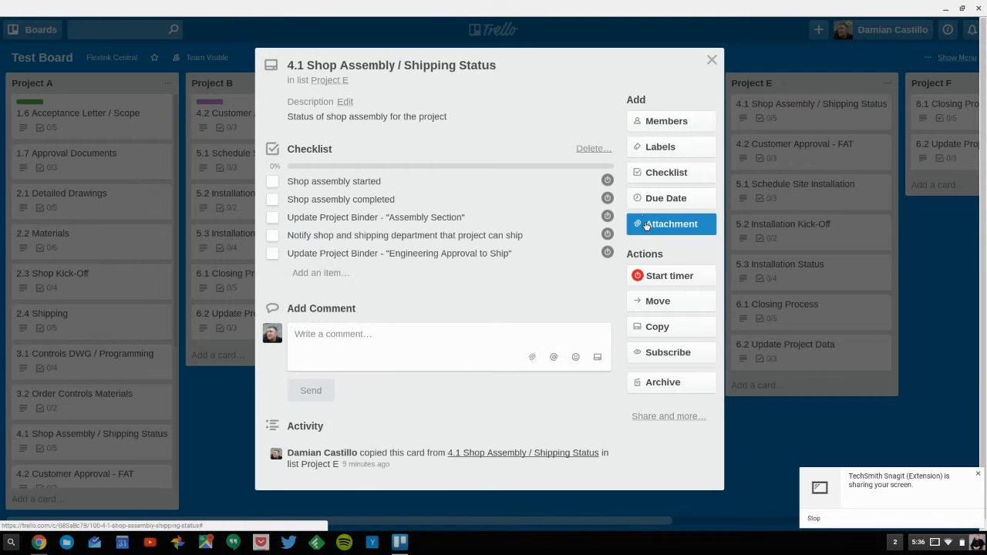
{"action": "left_click", "coordinate": [672, 147]}
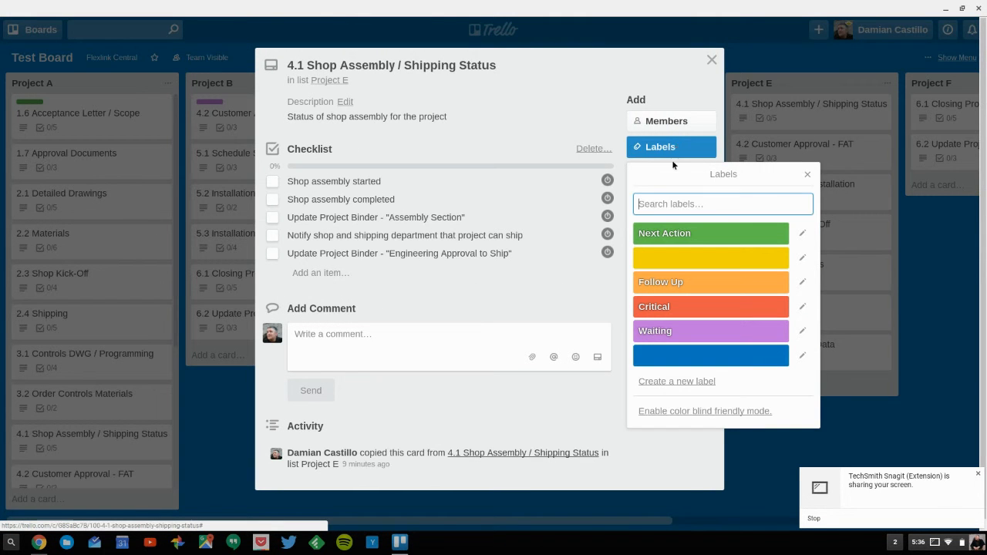
{"action": "left_click", "coordinate": [694, 233]}
{"action": "left_click", "coordinate": [846, 443]}
{"action": "left_click", "coordinate": [844, 442]}
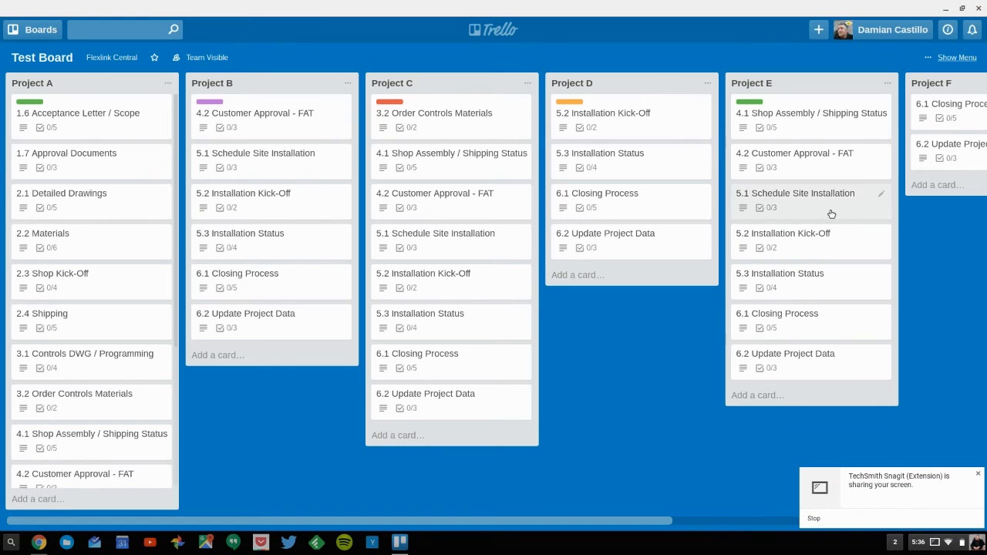
Apply the Next Action label to Project E's "5.1 Schedule Site Installation" card and close it.
{"action": "left_click", "coordinate": [802, 203]}
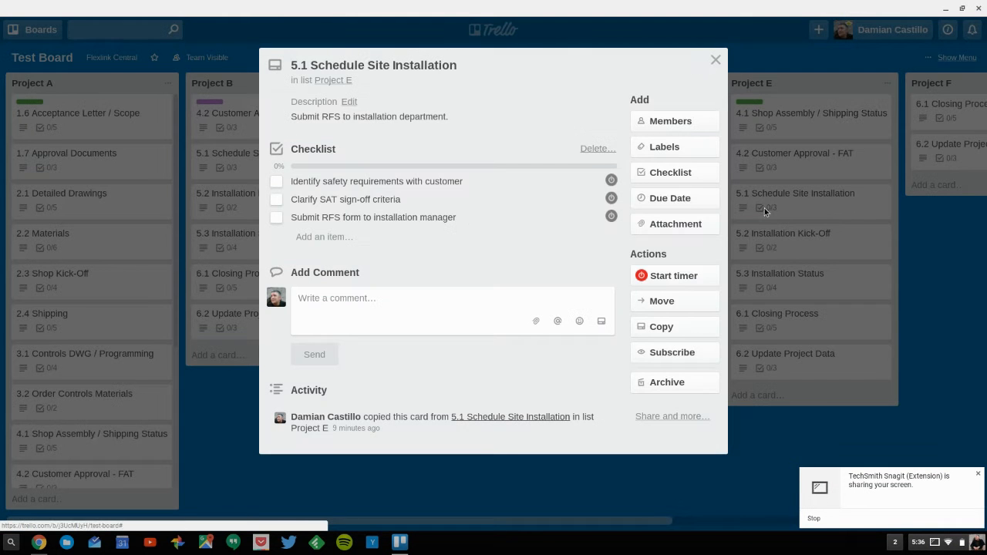
{"action": "left_click", "coordinate": [678, 149]}
{"action": "left_click", "coordinate": [707, 239]}
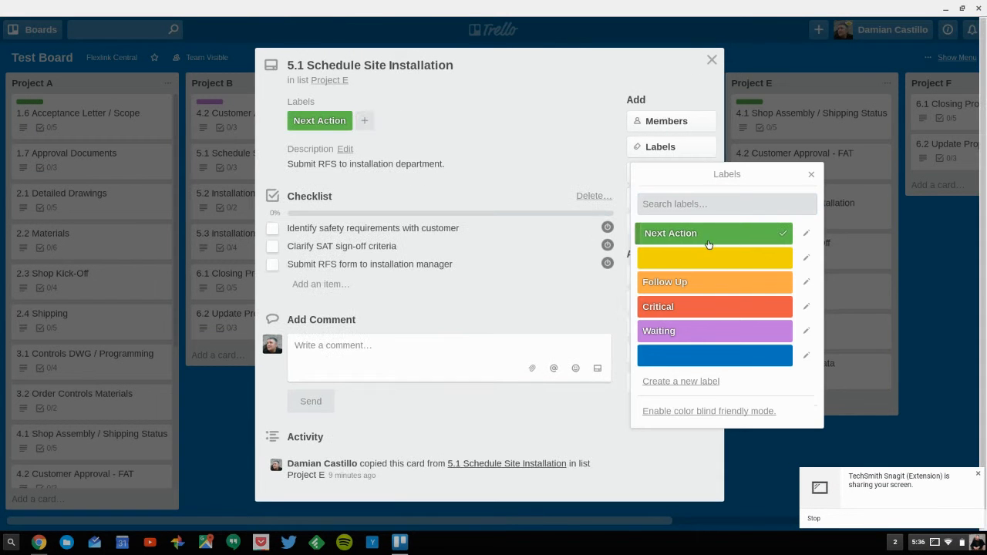
{"action": "left_click", "coordinate": [844, 434]}
{"action": "left_click", "coordinate": [833, 437]}
Filter the board to show only cards carrying the Next Action label.
{"action": "left_click_drag", "start_coordinate": [964, 285], "coordinate": [727, 278]}
{"action": "left_click_drag", "start_coordinate": [869, 339], "coordinate": [772, 330]}
{"action": "scroll", "coordinate": [746, 362], "scroll_direction": "left", "scroll_amount": 5}
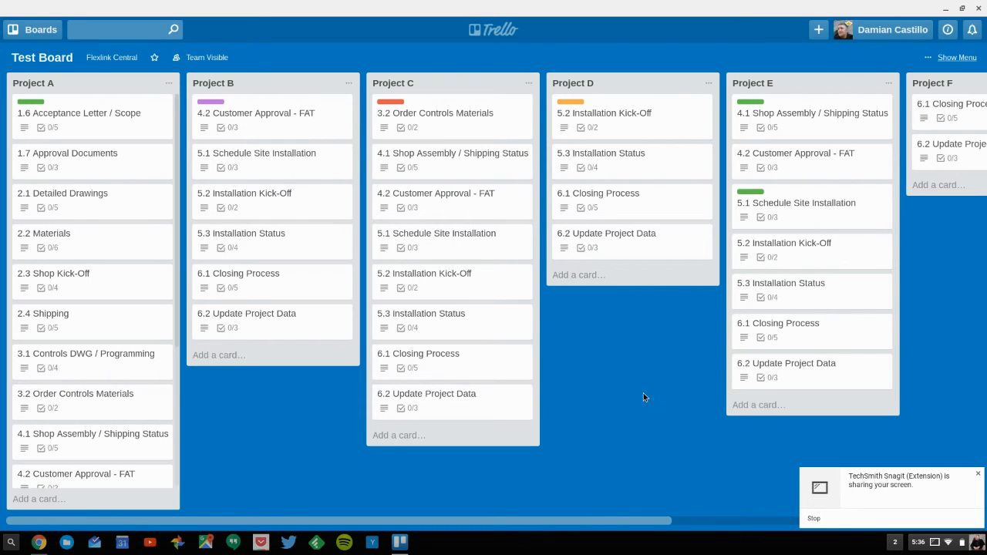
{"action": "key", "text": "f"}
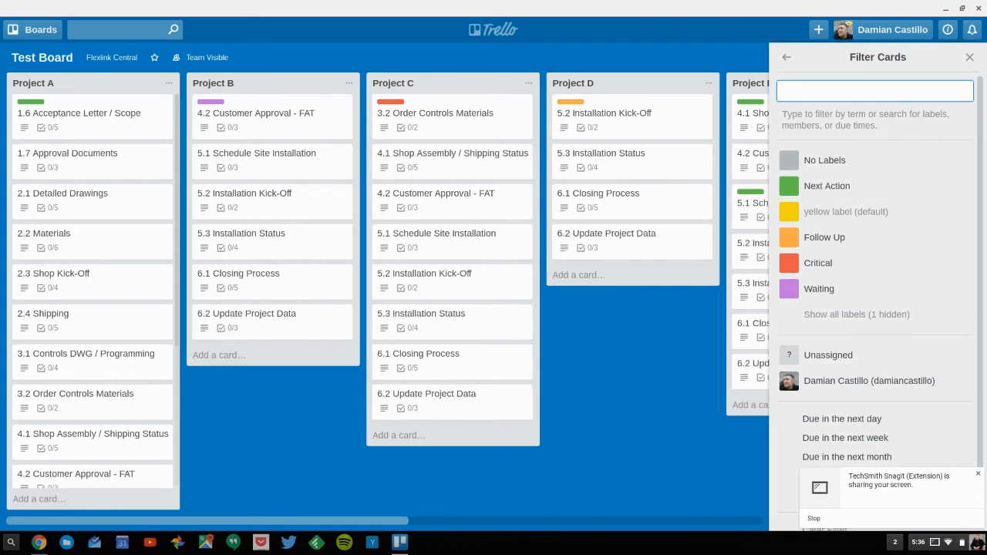
{"action": "left_click", "coordinate": [820, 190]}
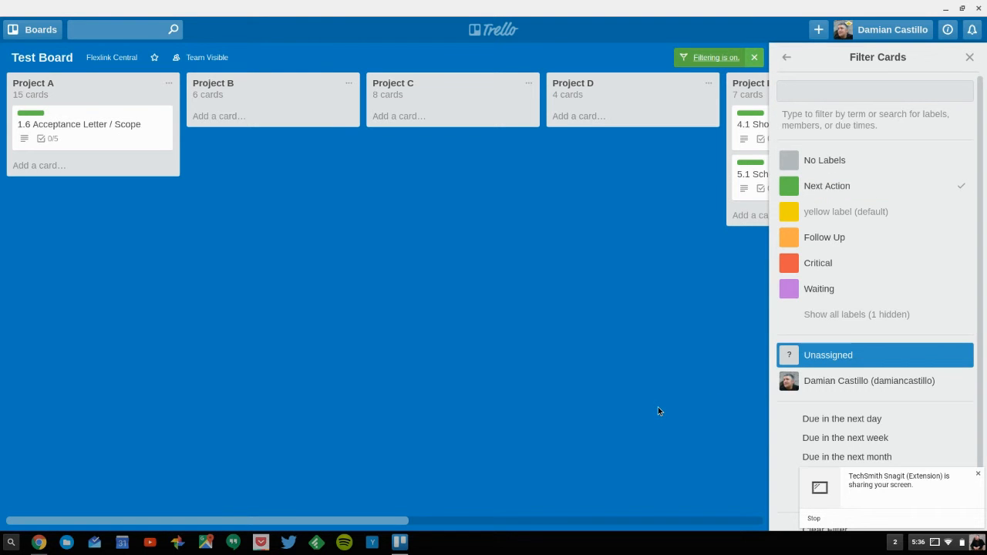
Hide and show the board menu to examine the Next Action cards across the project lists.
{"action": "key", "text": "w"}
{"action": "key", "text": "w"}
{"action": "key", "text": "w"}
{"action": "key", "text": "w"}
{"action": "key", "text": "w"}
{"action": "key", "text": "w"}
{"action": "key", "text": "w"}
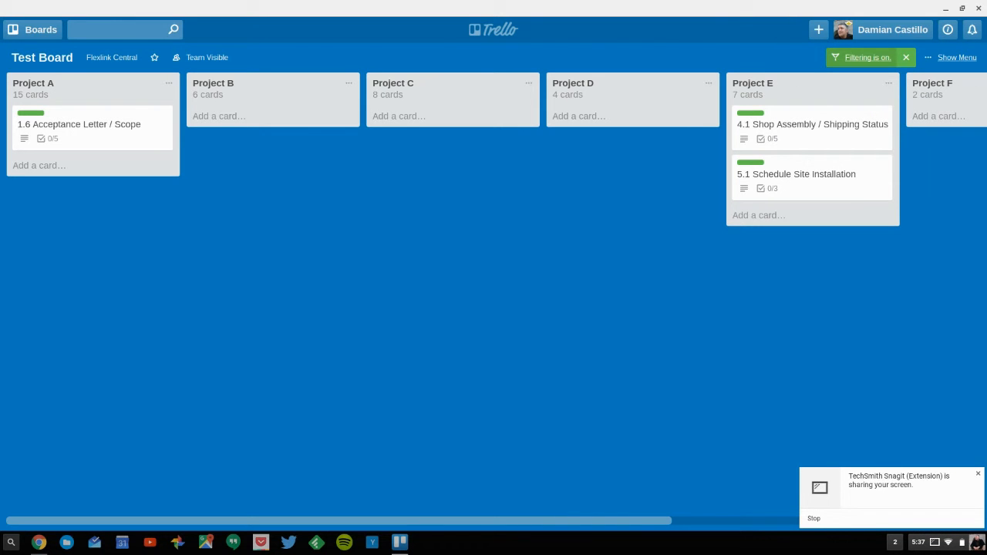
{"action": "key", "text": "w"}
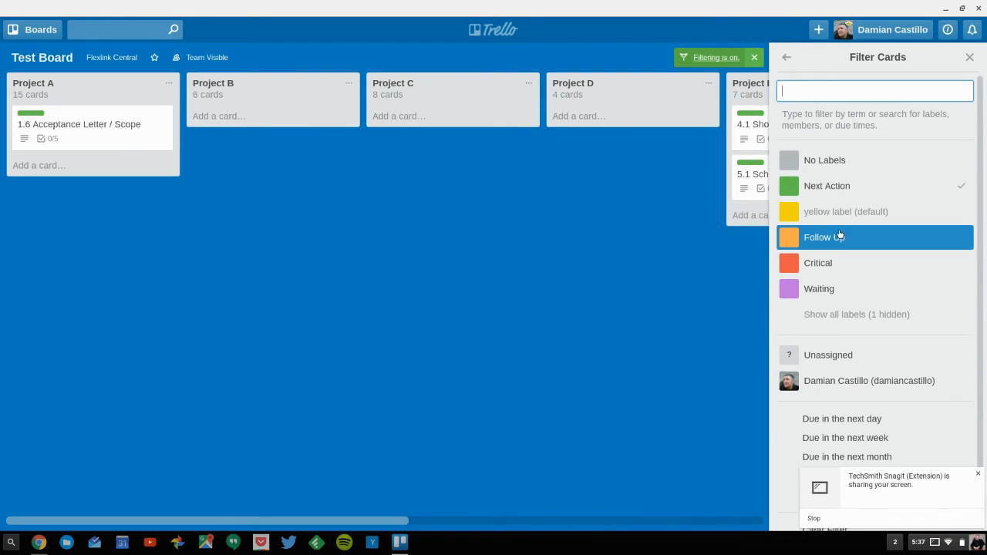
Toggle the Next Action filter off and on, hide the board menu, and clear the card filter.
{"action": "left_click", "coordinate": [840, 194]}
{"action": "left_click", "coordinate": [841, 193]}
{"action": "key", "text": "Escape"}
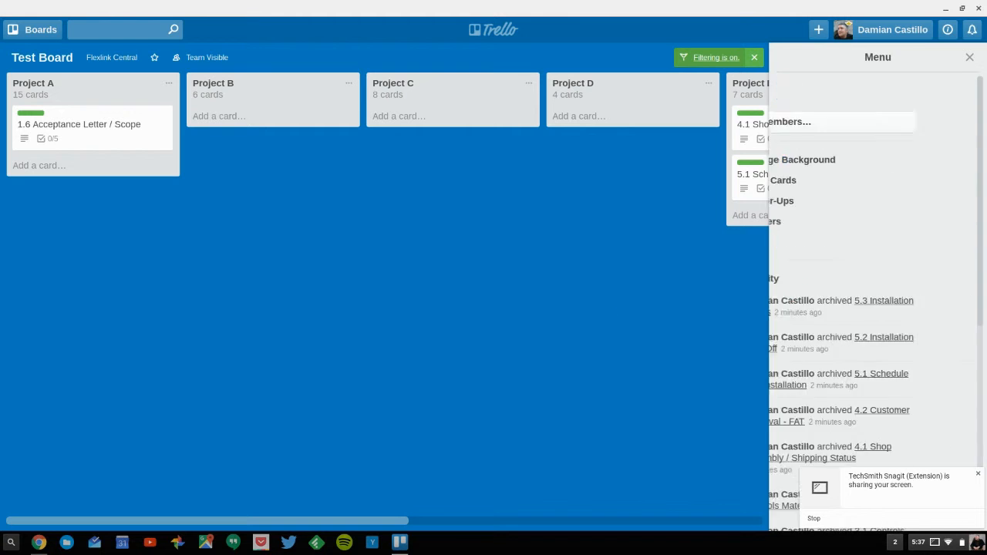
{"action": "key", "text": "Escape"}
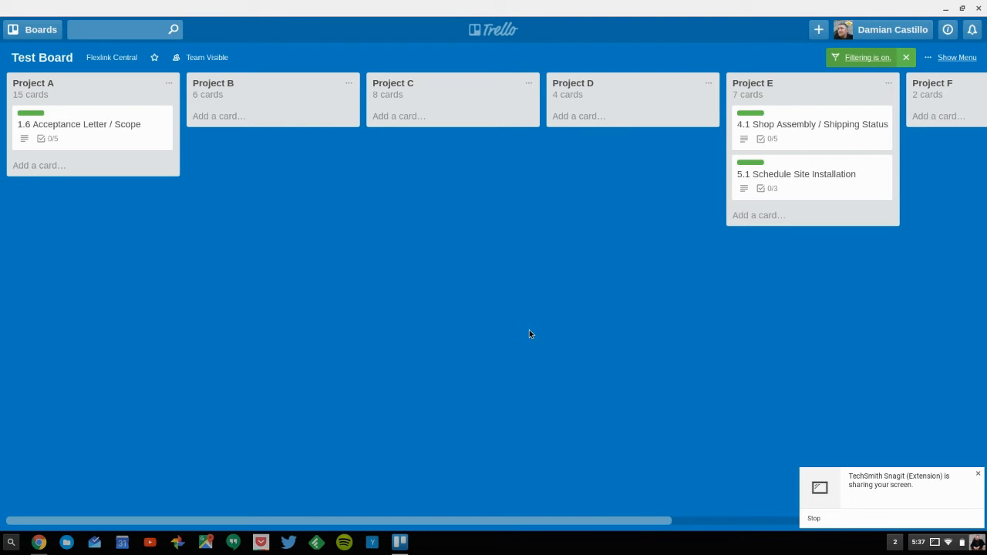
{"action": "key", "text": "x"}
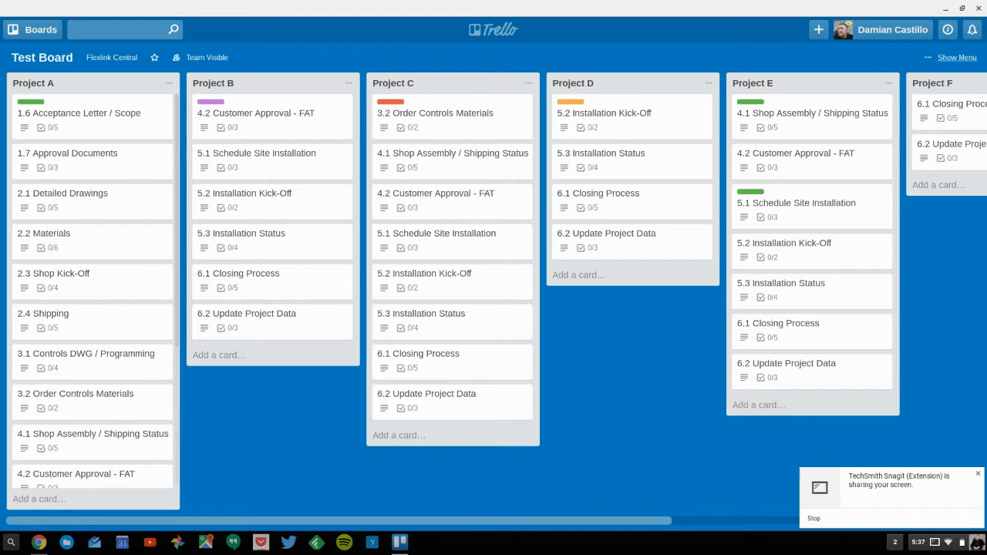
Filter the board to cards labelled Critical or Next Action and hide the filter options.
{"action": "key", "text": "f"}
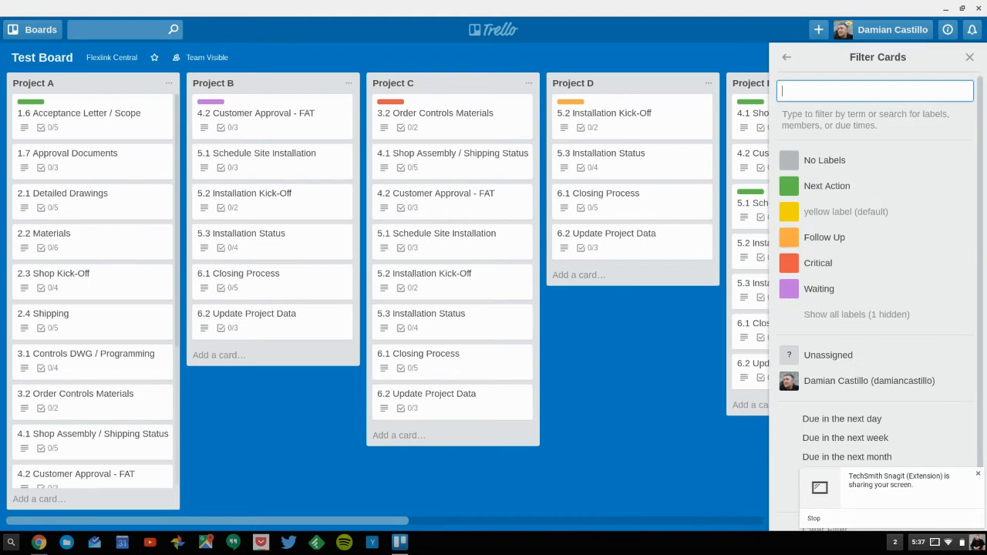
{"action": "left_click", "coordinate": [840, 268]}
{"action": "left_click", "coordinate": [851, 189]}
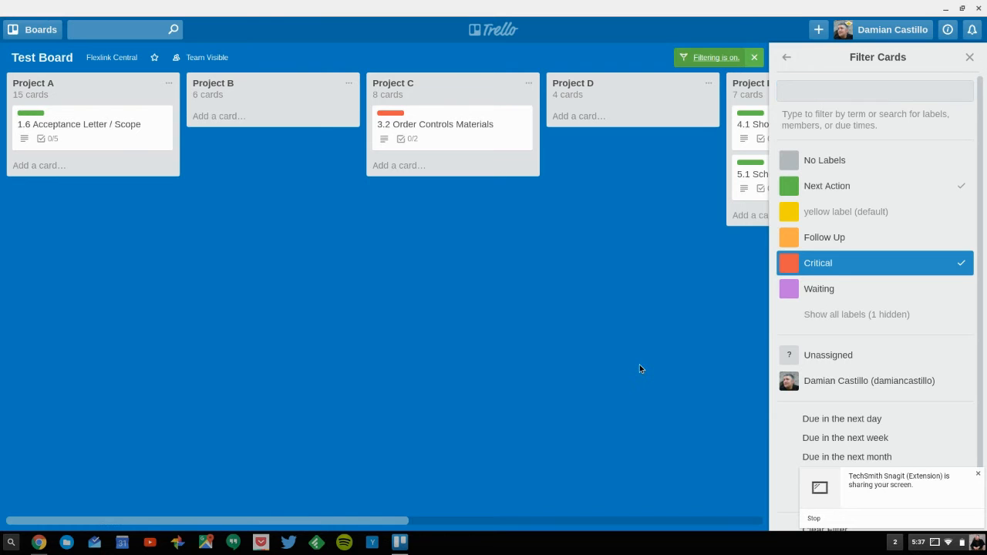
{"action": "key", "text": "Escape"}
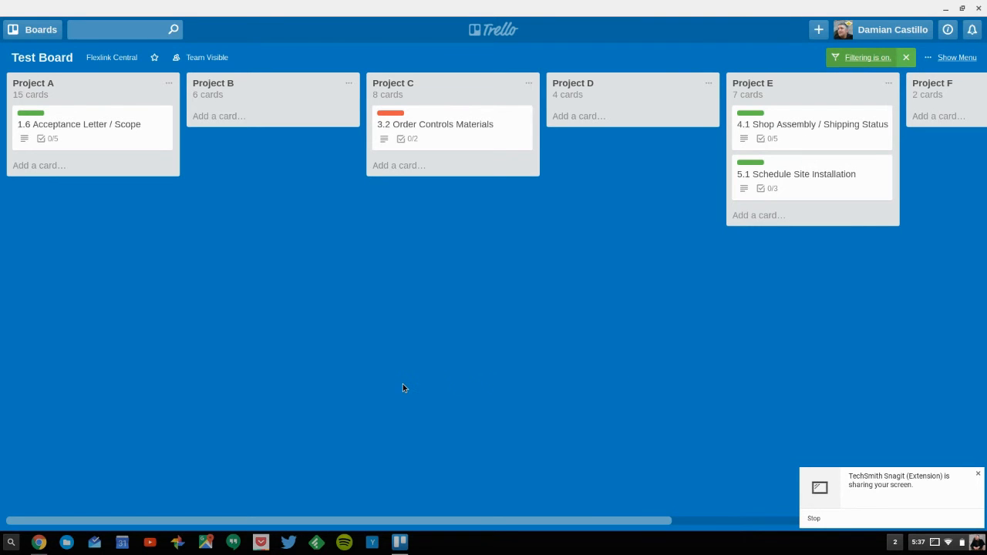
Reorder the filtered board so the Project C list comes first and the Project E list second.
{"action": "left_click_drag", "start_coordinate": [586, 383], "coordinate": [556, 357]}
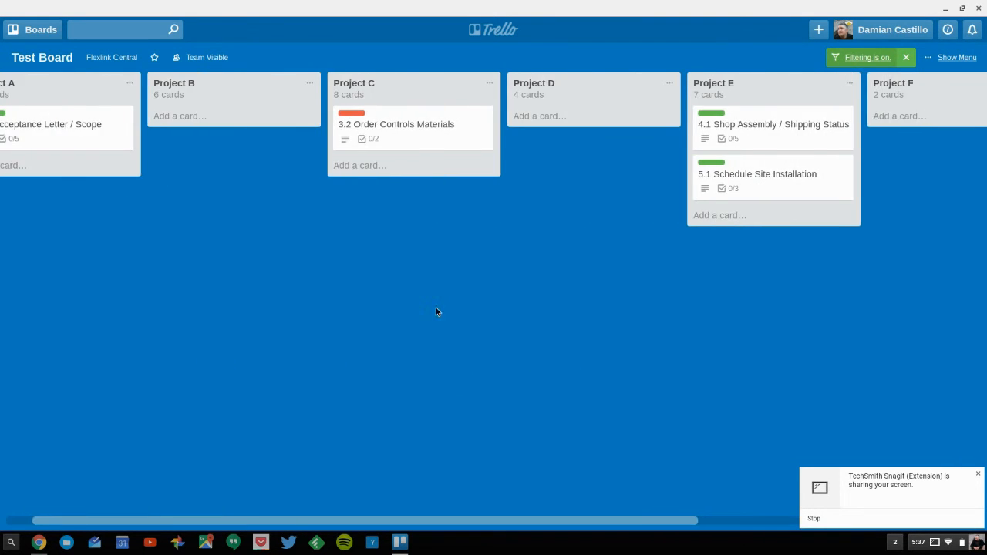
{"action": "left_click_drag", "start_coordinate": [376, 249], "coordinate": [473, 172]}
{"action": "left_click_drag", "start_coordinate": [462, 88], "coordinate": [81, 98]}
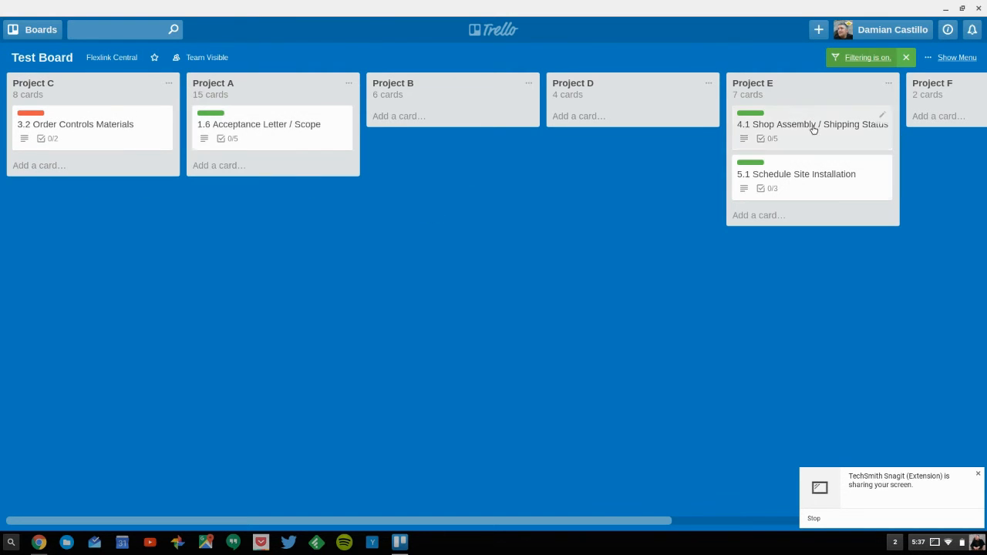
{"action": "left_click_drag", "start_coordinate": [811, 92], "coordinate": [277, 108]}
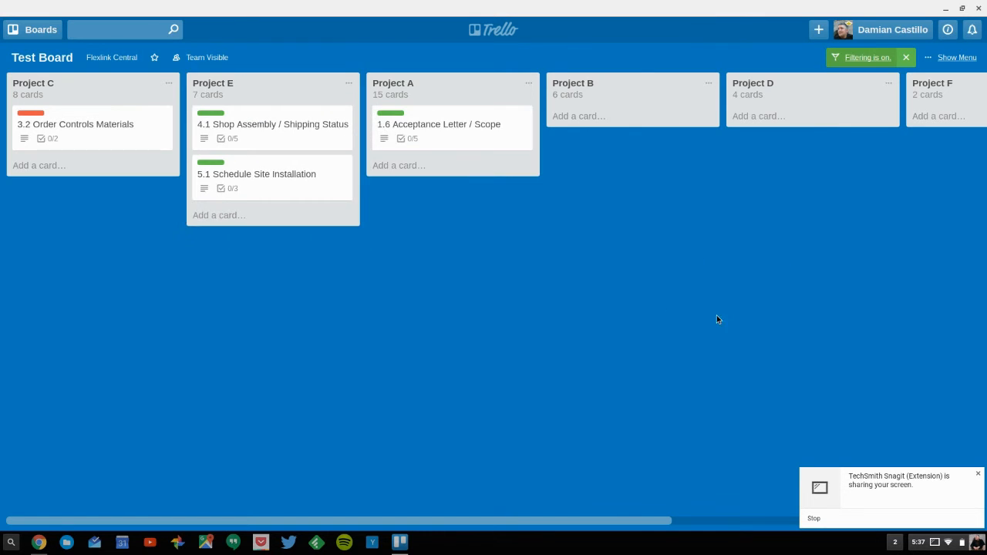
Clear the card filter, filter the board again to cards labelled Next Action or Critical, and hide the filter options.
{"action": "scroll", "coordinate": [462, 336], "scroll_direction": "right", "scroll_amount": 5}
{"action": "scroll", "coordinate": [640, 309], "scroll_direction": "left", "scroll_amount": 10}
{"action": "key", "text": "x"}
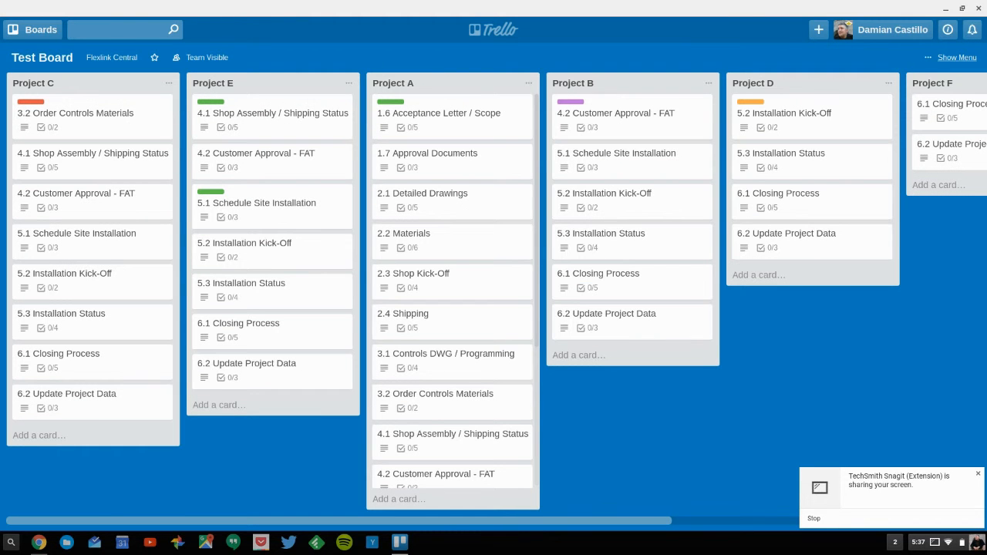
{"action": "key", "text": "f"}
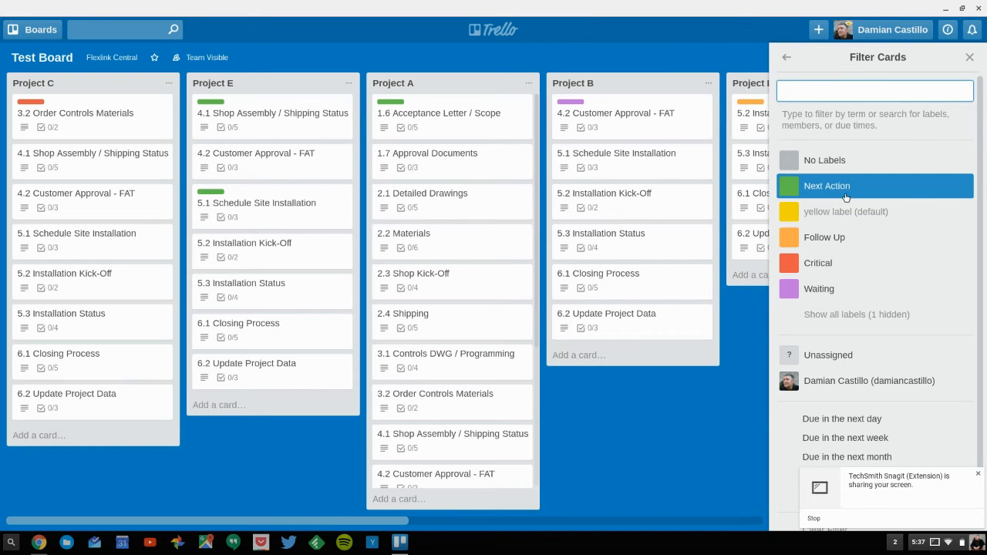
{"action": "left_click", "coordinate": [827, 186]}
{"action": "left_click", "coordinate": [846, 264]}
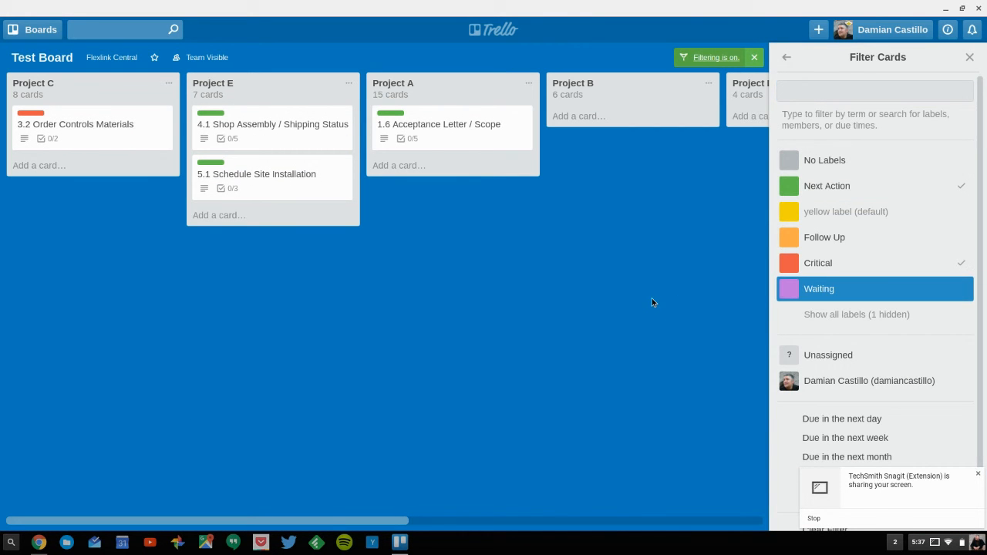
{"action": "key", "text": "Escape"}
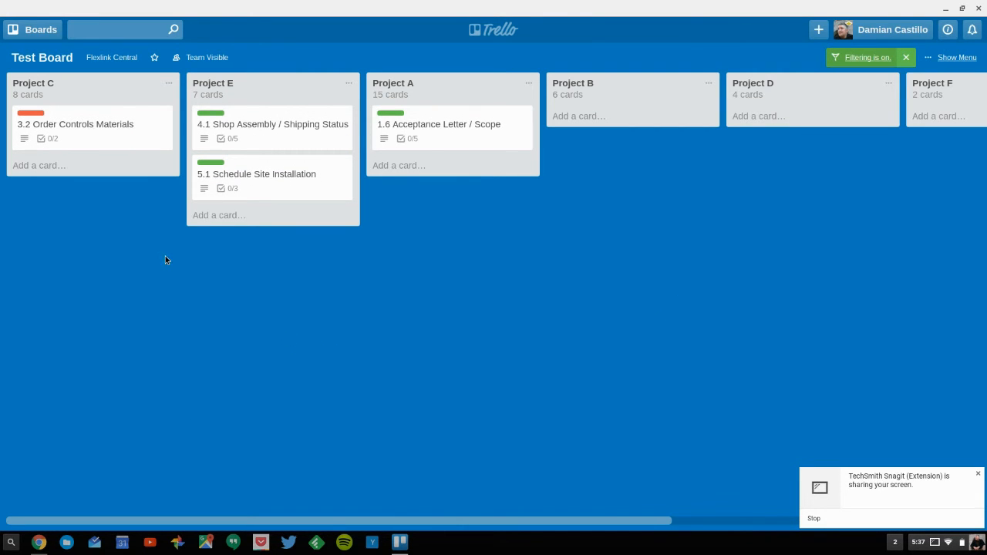
Complete both checklist items on the 3.2 Order Controls Materials card in Project C and archive the card.
{"action": "left_click", "coordinate": [114, 131]}
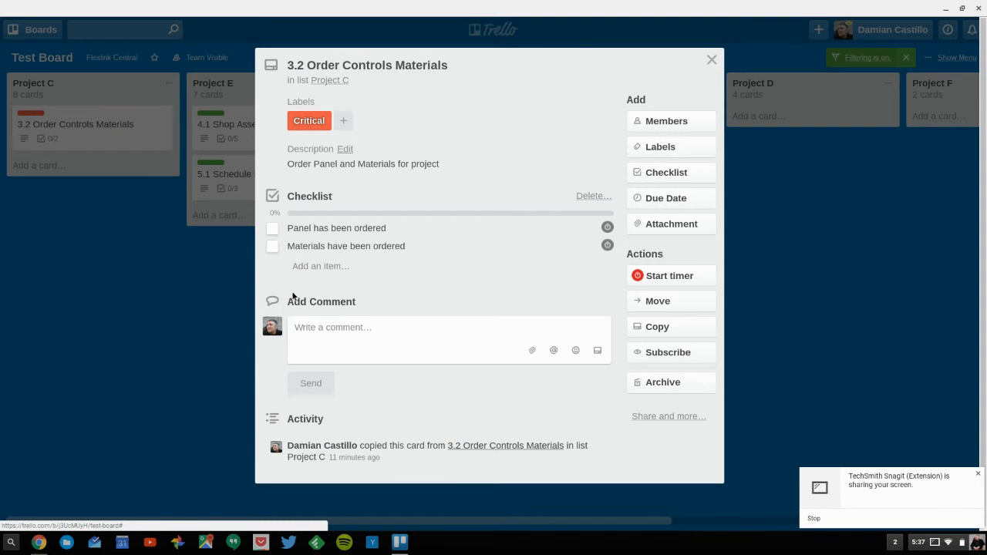
{"action": "left_click", "coordinate": [273, 228]}
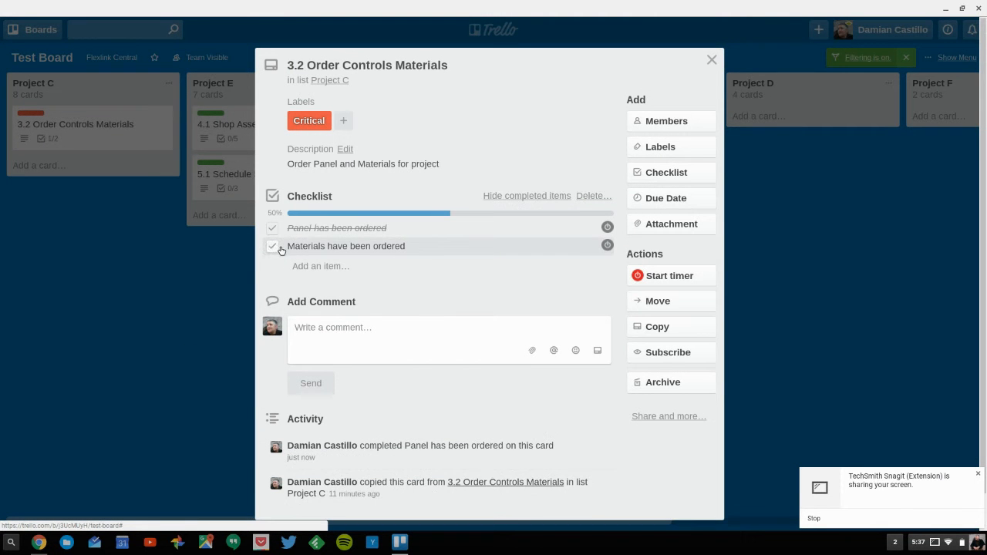
{"action": "left_click", "coordinate": [321, 329]}
{"action": "left_click", "coordinate": [273, 246]}
{"action": "left_click", "coordinate": [219, 376]}
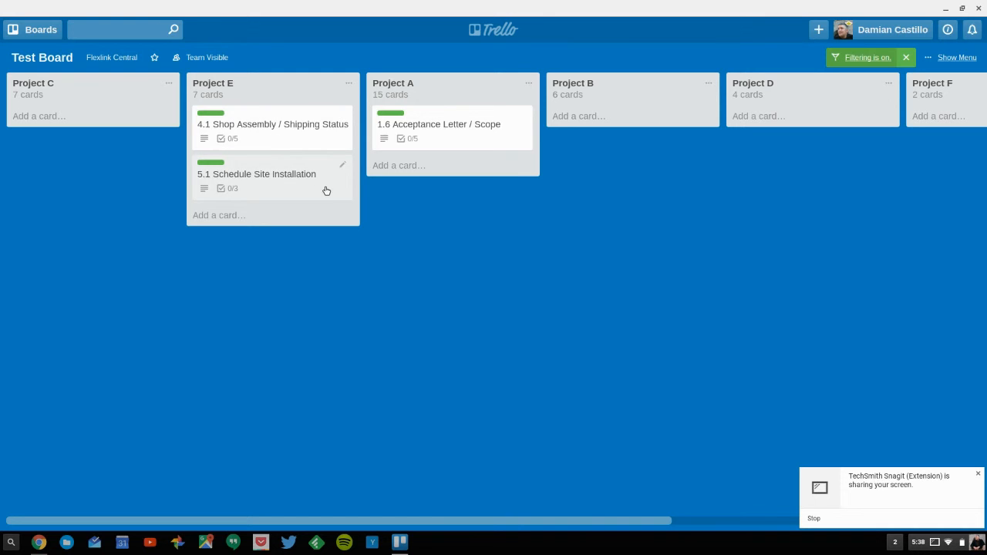
Move the Project C list between Project B and Project D, and clear the card filter.
{"action": "left_click_drag", "start_coordinate": [97, 90], "coordinate": [663, 92]}
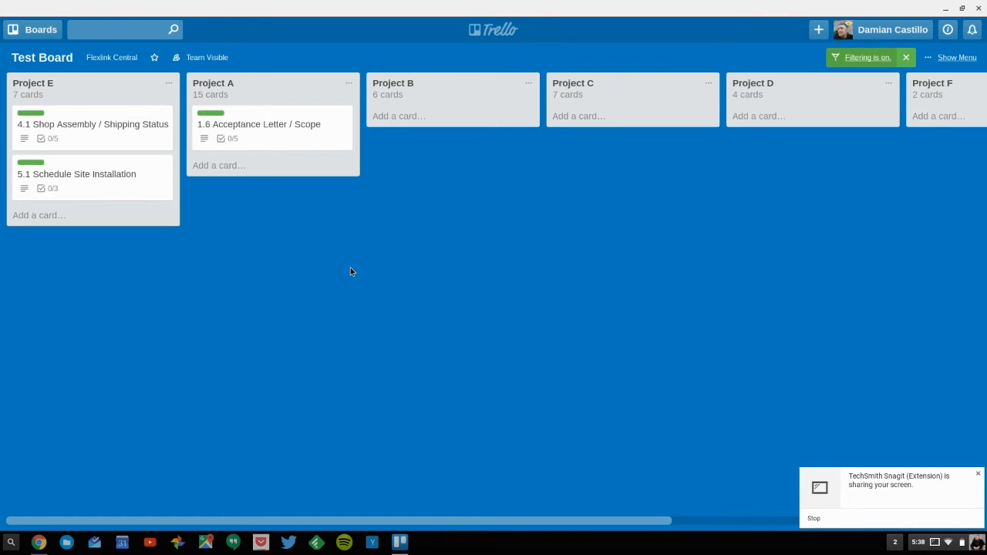
{"action": "key", "text": "x"}
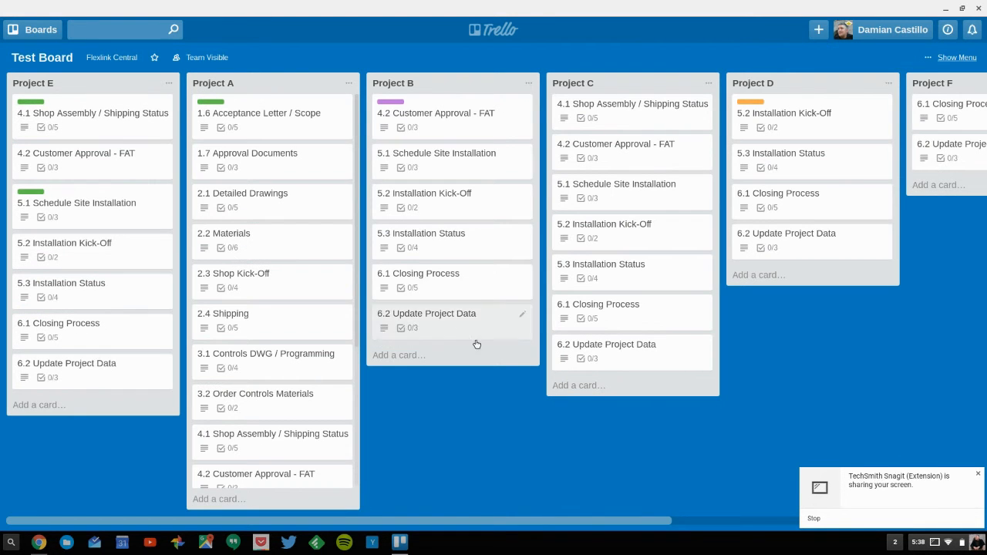
Label the 4.1 Shop Assembly / Shipping Status card in Project C as Next Action and close the card.
{"action": "left_click_drag", "start_coordinate": [814, 336], "coordinate": [769, 308]}
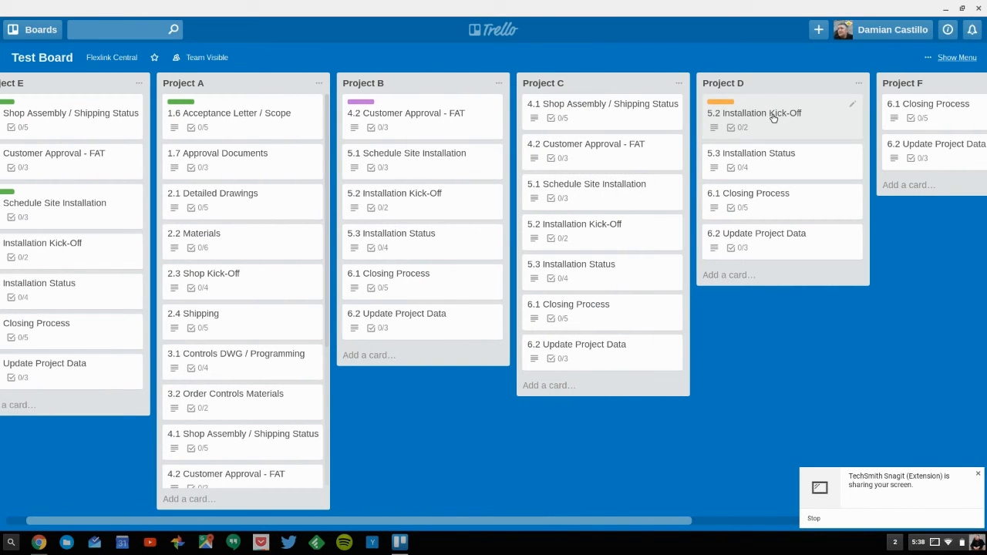
{"action": "left_click", "coordinate": [628, 118]}
{"action": "left_click", "coordinate": [661, 146]}
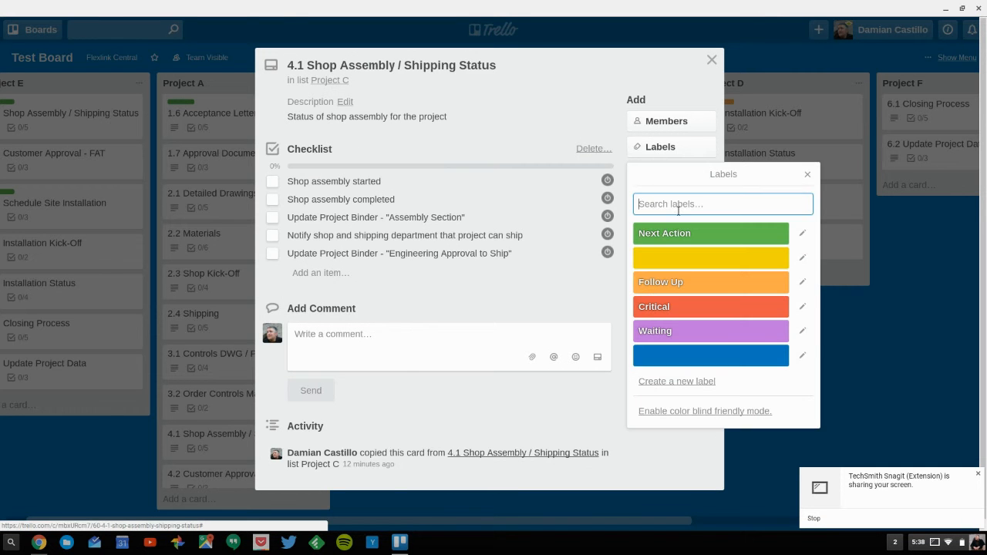
{"action": "left_click", "coordinate": [682, 233]}
{"action": "left_click", "coordinate": [860, 349]}
{"action": "left_click", "coordinate": [839, 348]}
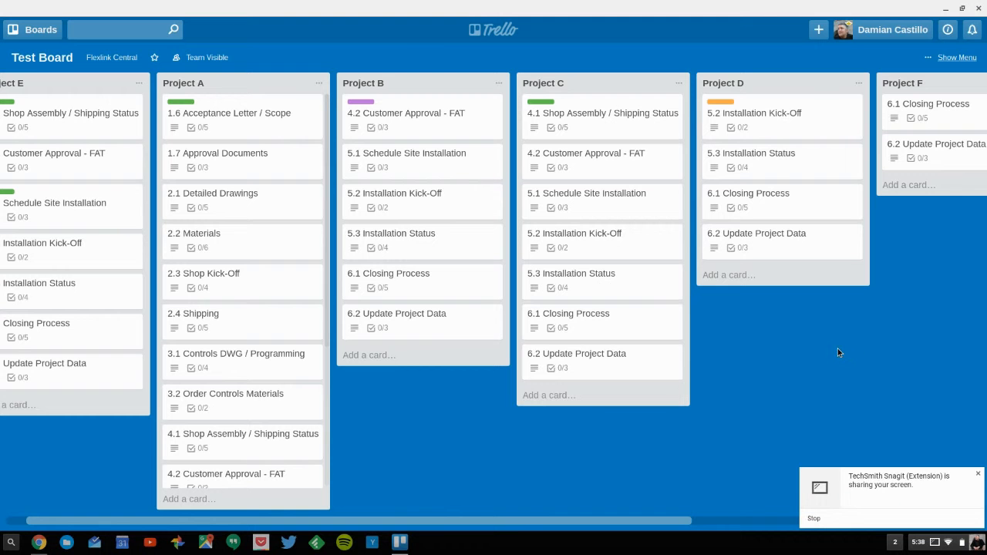
Filter the board to cards labelled Follow Up, hide the filter options, and examine the matching card in Project D.
{"action": "key", "text": "f"}
{"action": "key", "text": "Escape"}
{"action": "key", "text": "f"}
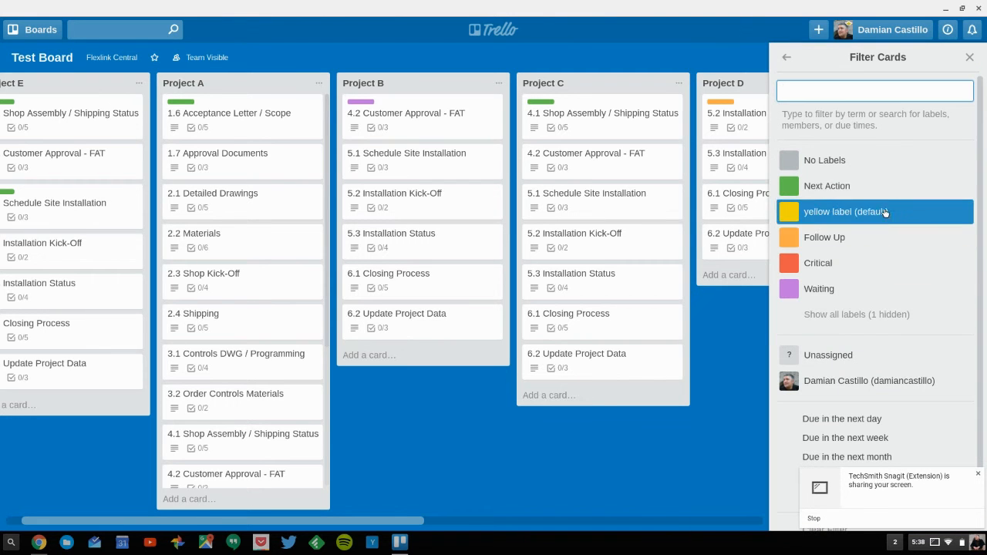
{"action": "left_click", "coordinate": [870, 245]}
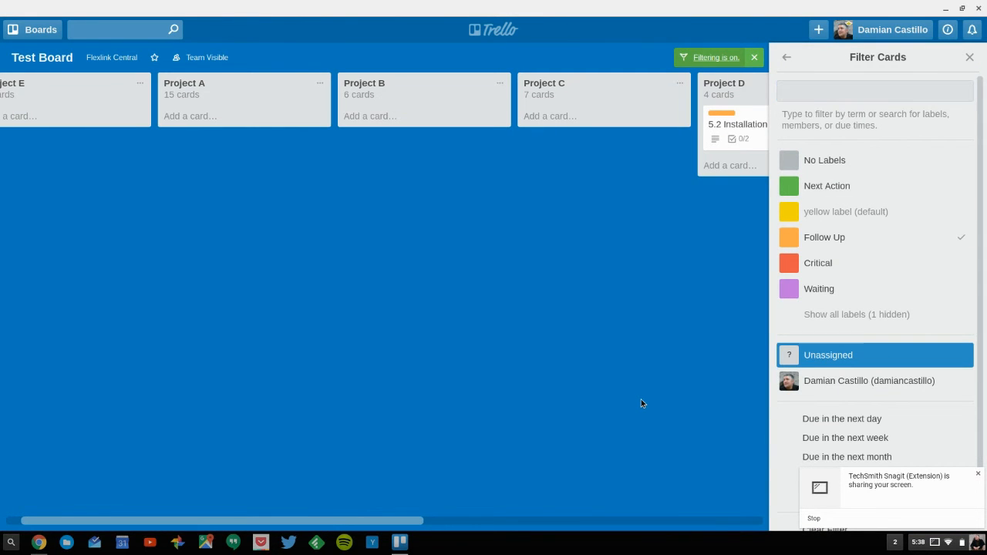
{"action": "key", "text": "Escape"}
{"action": "left_click_drag", "start_coordinate": [692, 331], "coordinate": [808, 187]}
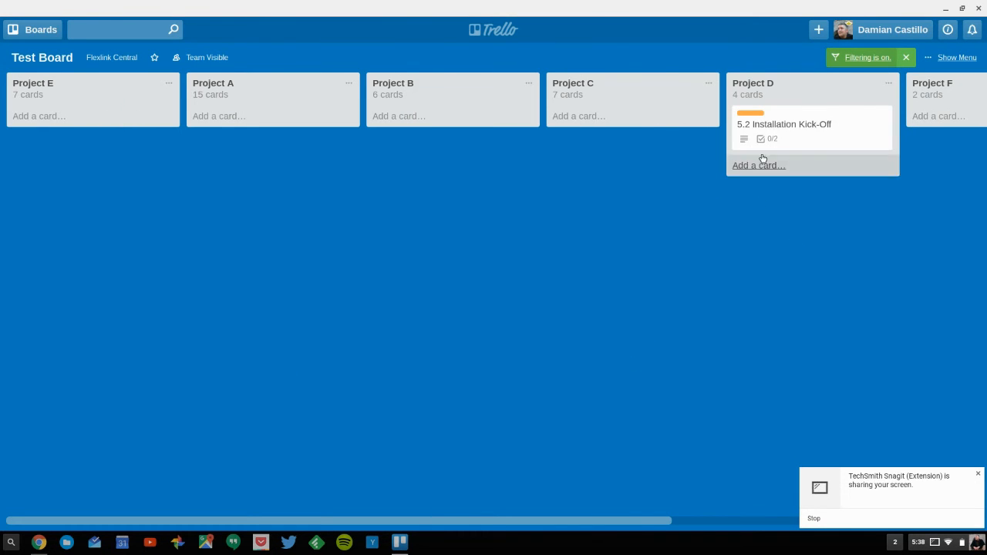
{"action": "left_click_drag", "start_coordinate": [813, 87], "coordinate": [766, 199]}
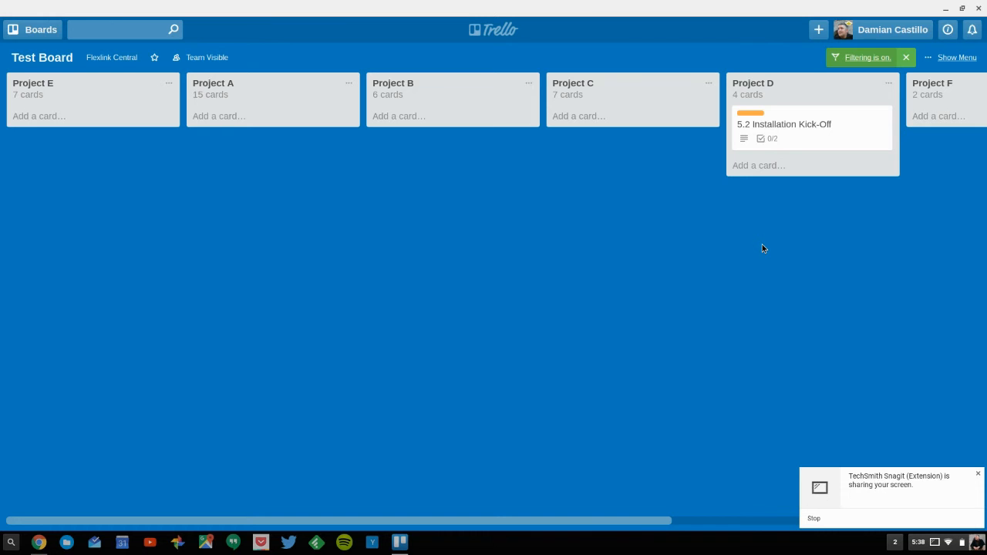
Replace the Follow Up filter with the Next Action and Critical labels and hide the filter options.
{"action": "key", "text": "x"}
{"action": "key", "text": "f"}
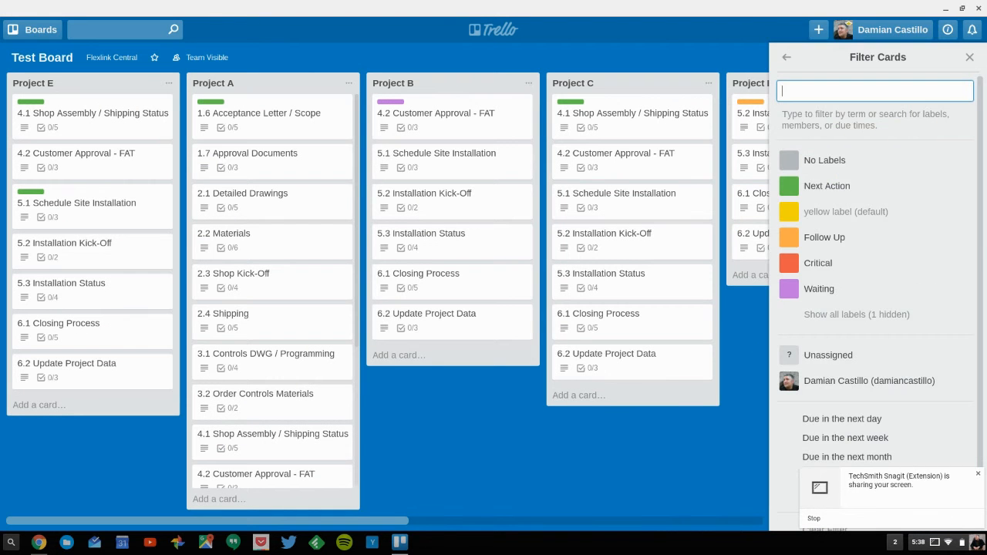
{"action": "left_click", "coordinate": [852, 193]}
{"action": "left_click", "coordinate": [851, 193]}
{"action": "left_click", "coordinate": [838, 263]}
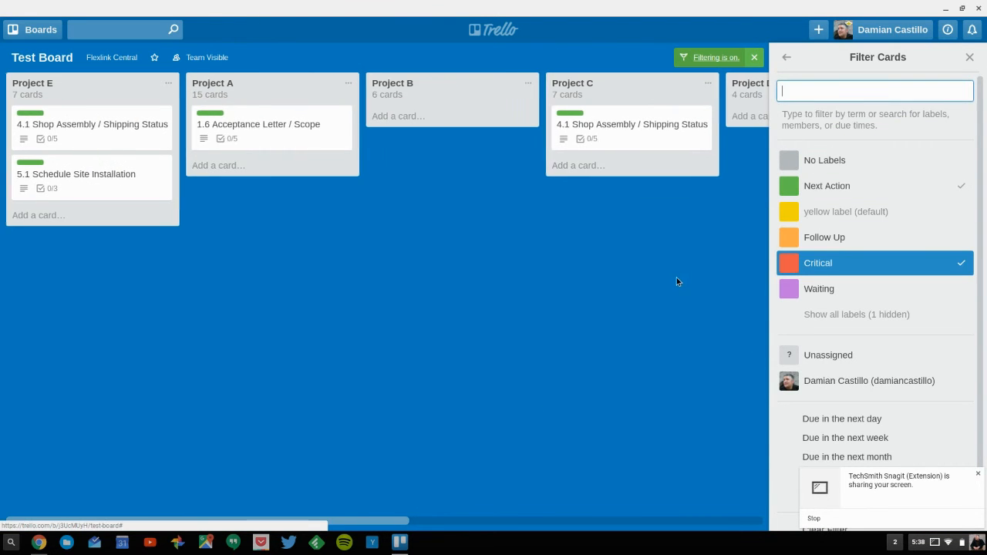
{"action": "key", "text": "Escape"}
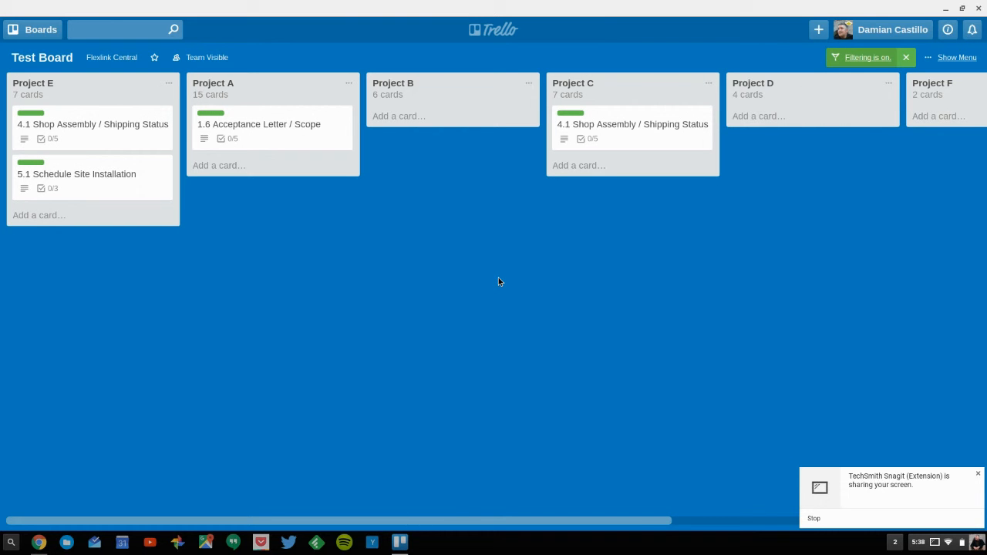
Clear the card filter and open the Project Template board to examine its lists.
{"action": "key", "text": "x"}
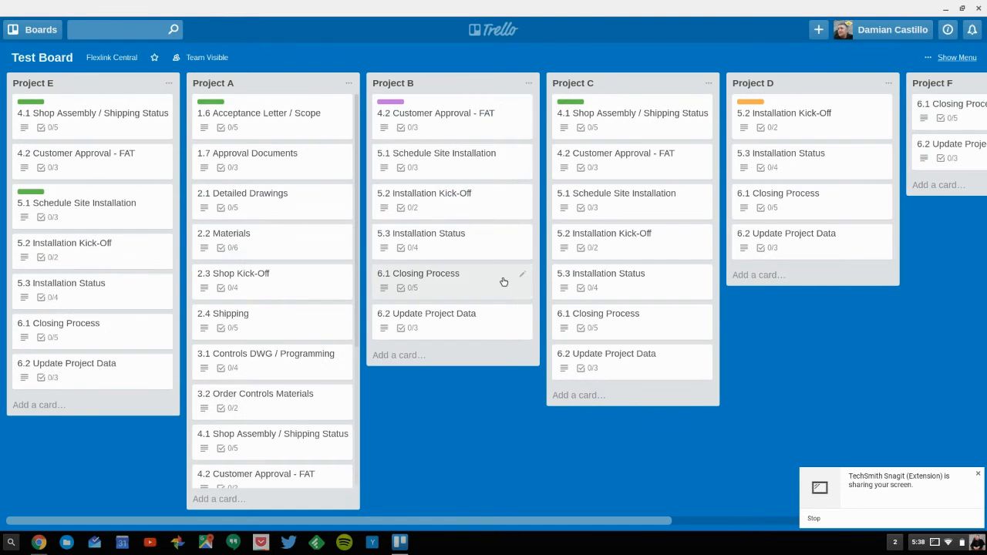
{"action": "left_click_drag", "start_coordinate": [873, 328], "coordinate": [756, 334]}
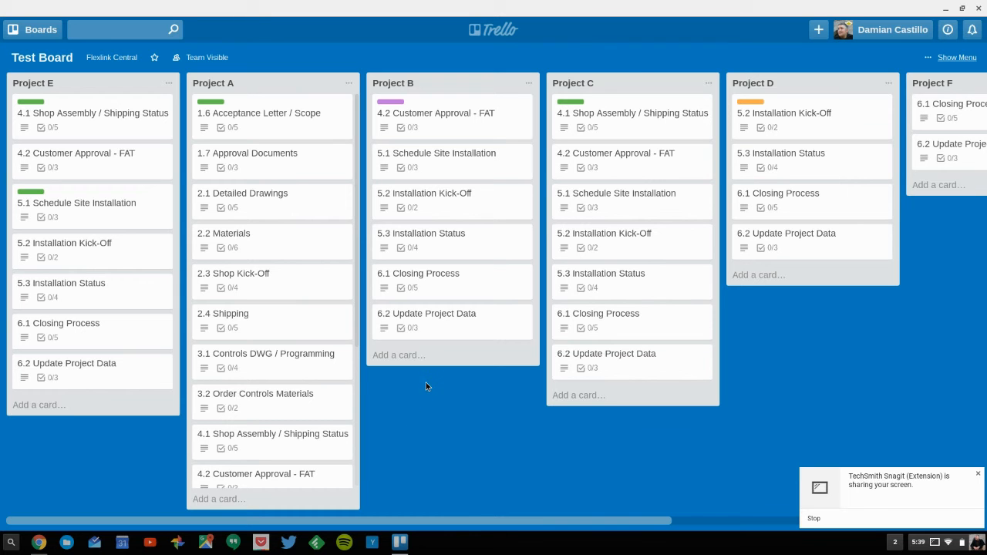
{"action": "left_click_drag", "start_coordinate": [665, 447], "coordinate": [586, 408]}
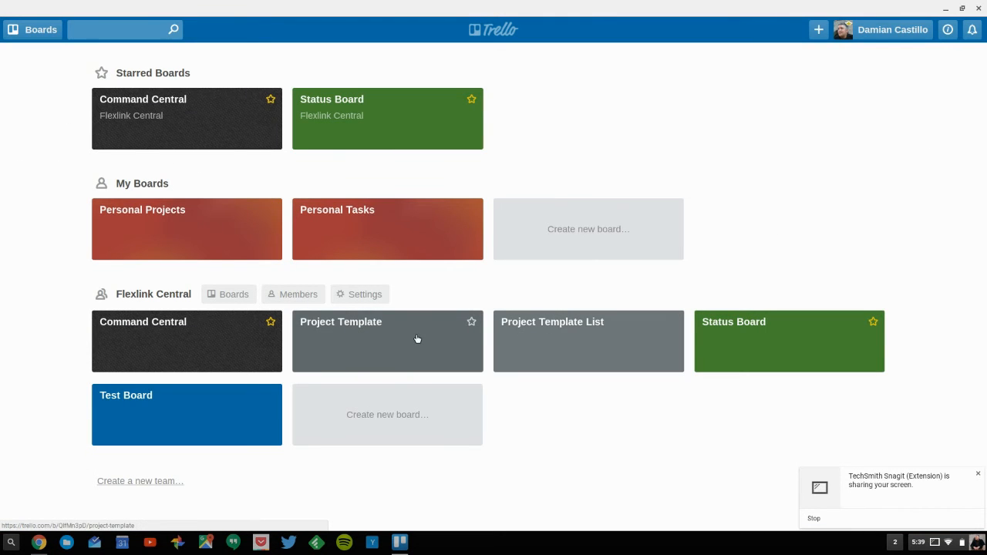
{"action": "left_click", "coordinate": [417, 339]}
{"action": "left_click_drag", "start_coordinate": [692, 325], "coordinate": [647, 321]}
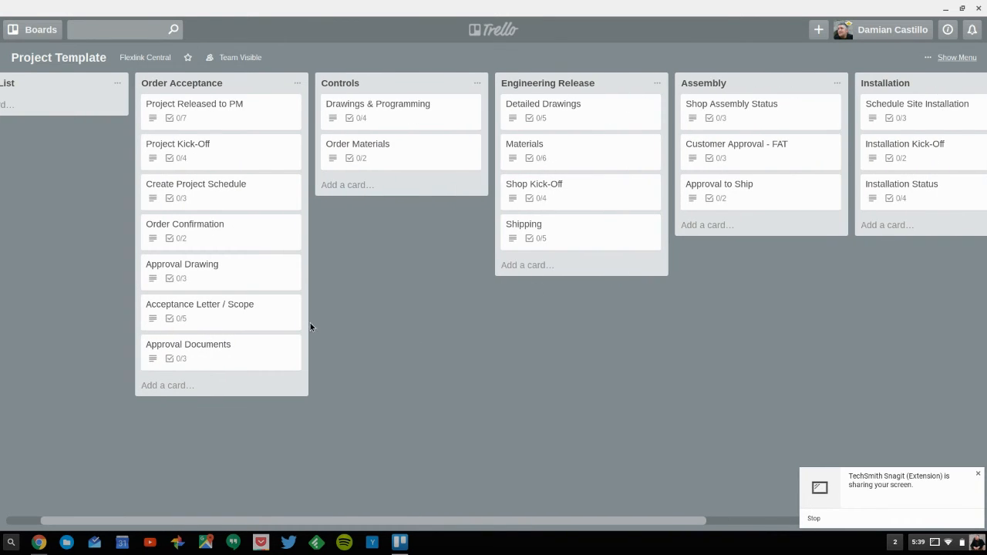
Run the saved Next Actions search across all boards and examine its results on the full search page.
{"action": "left_click", "coordinate": [34, 33]}
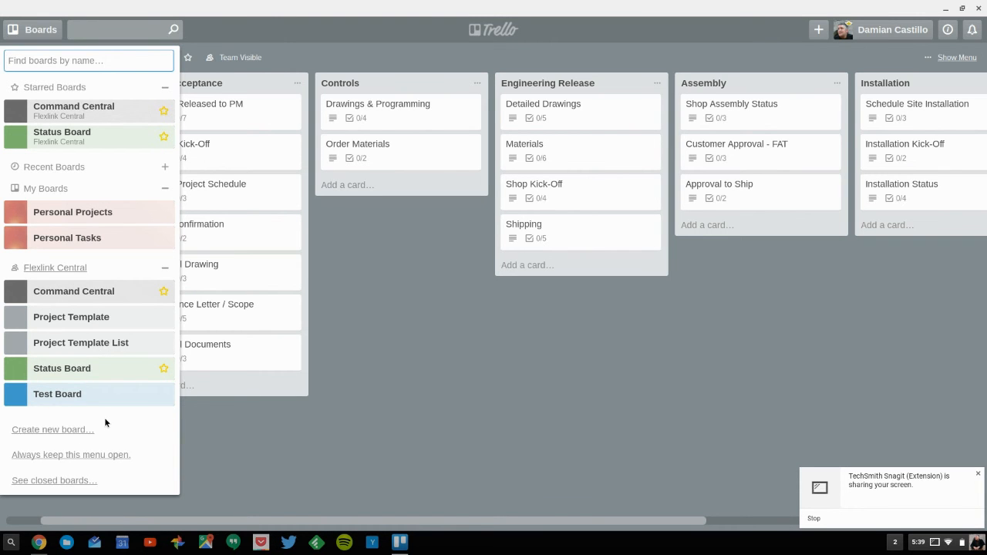
{"action": "left_click", "coordinate": [473, 332]}
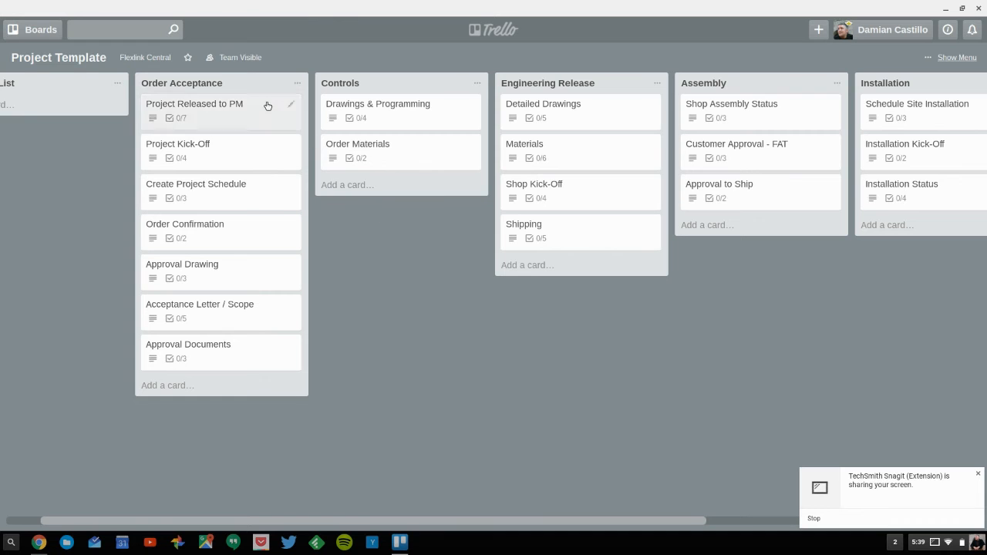
{"action": "left_click", "coordinate": [181, 34]}
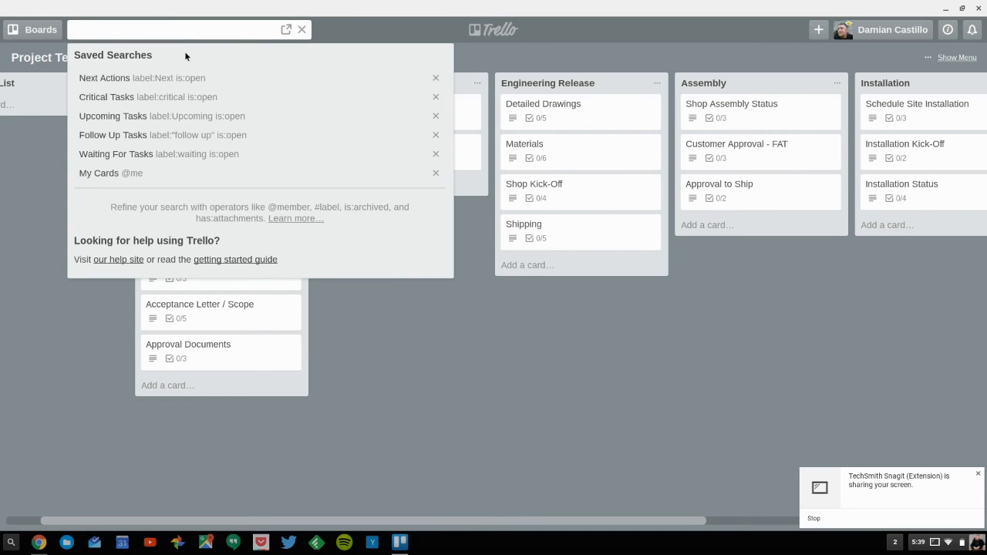
{"action": "left_click", "coordinate": [125, 80]}
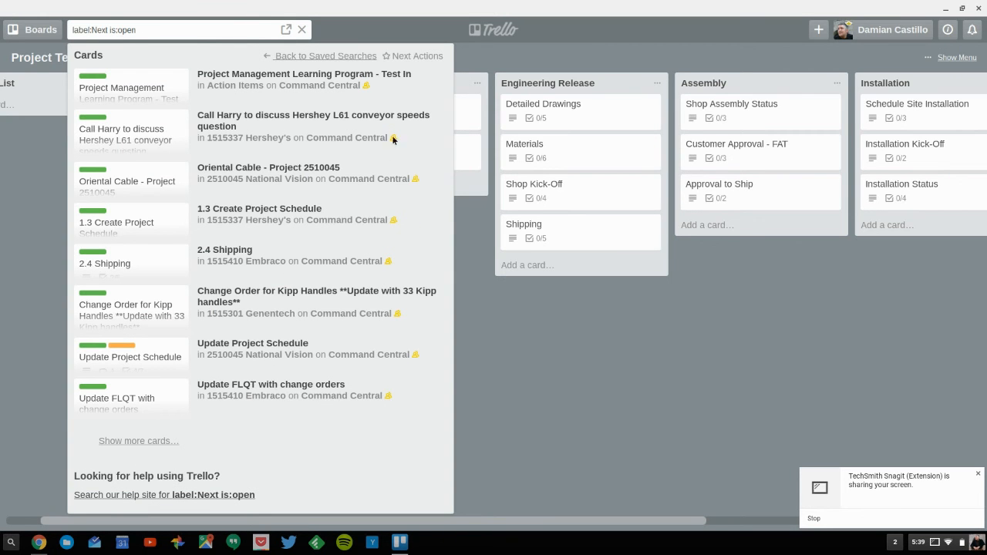
{"action": "left_click", "coordinate": [287, 30]}
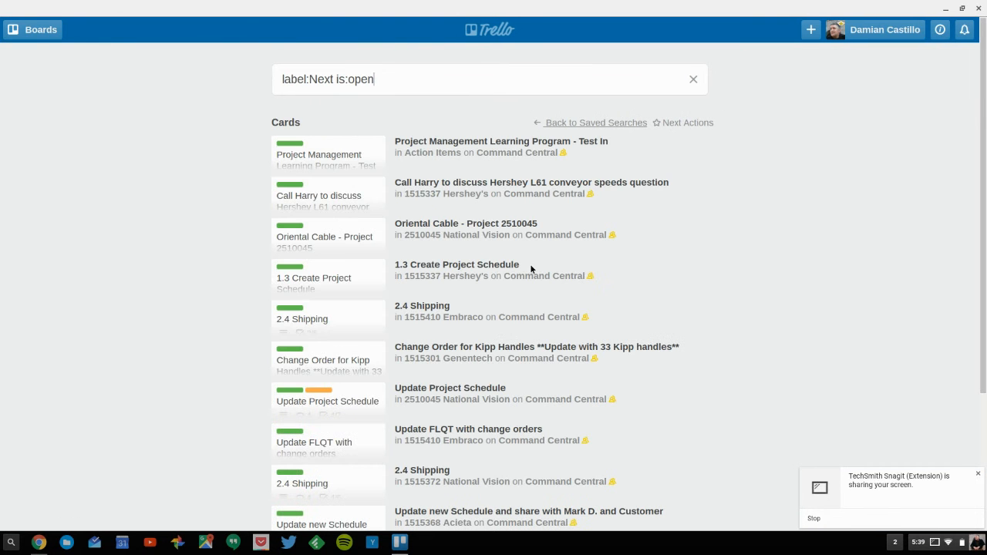
{"action": "scroll", "coordinate": [532, 359], "scroll_direction": "down", "scroll_amount": 5}
{"action": "scroll", "coordinate": [503, 324], "scroll_direction": "up", "scroll_amount": 5}
Return to the boards overview and reopen the Test Board.
{"action": "left_click", "coordinate": [493, 31]}
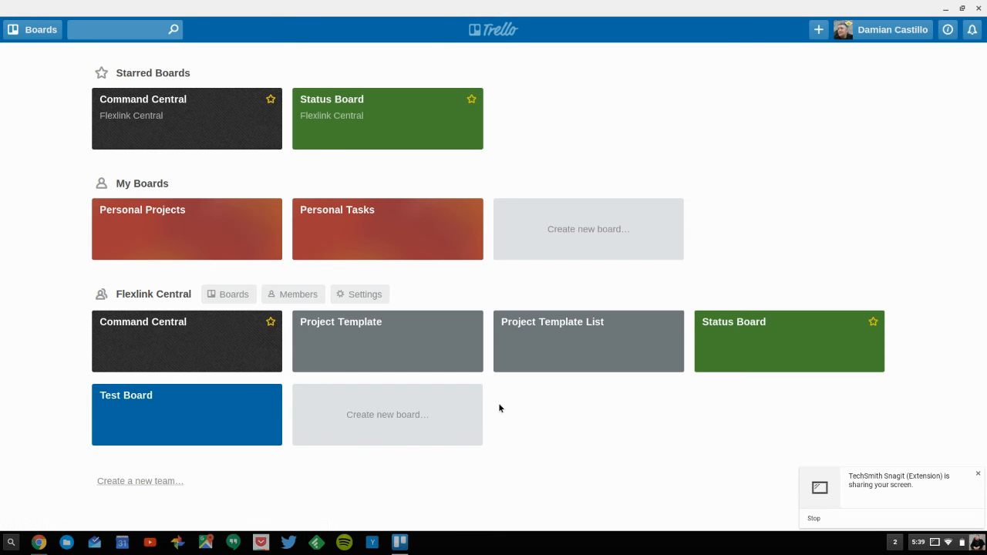
{"action": "left_click", "coordinate": [187, 411]}
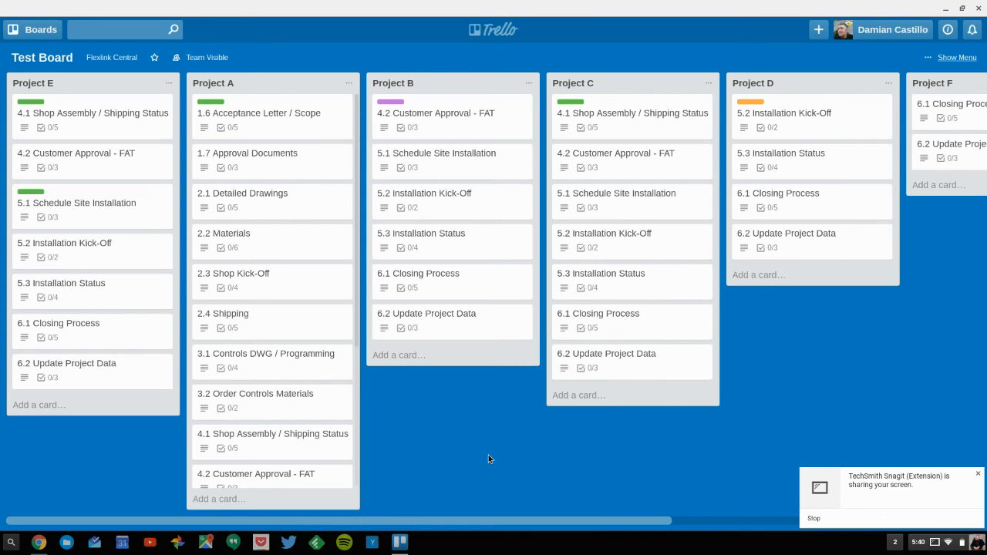
Filter the Test Board's cards by the term f, hide the filter options, and clear the filter.
{"action": "type", "text": "f"}
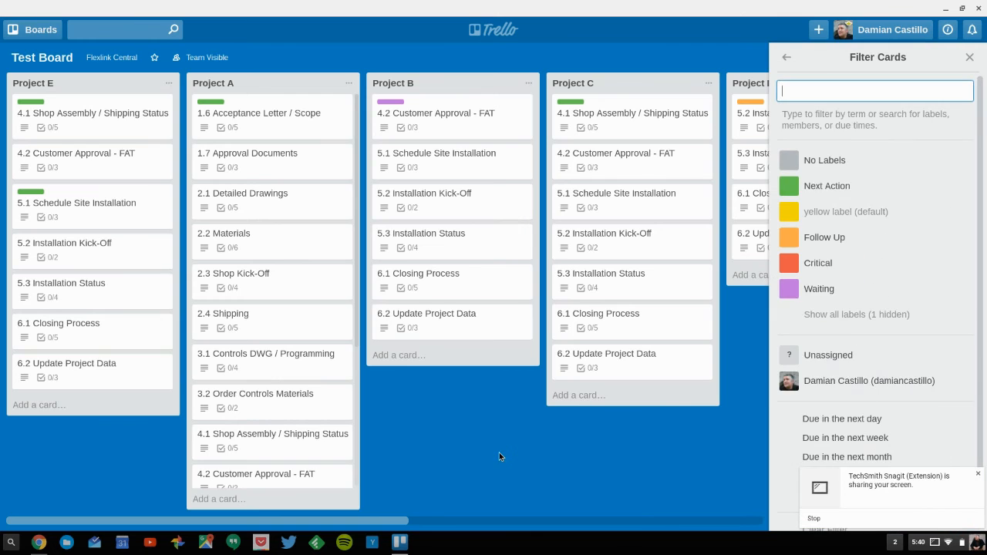
{"action": "type", "text": "f"}
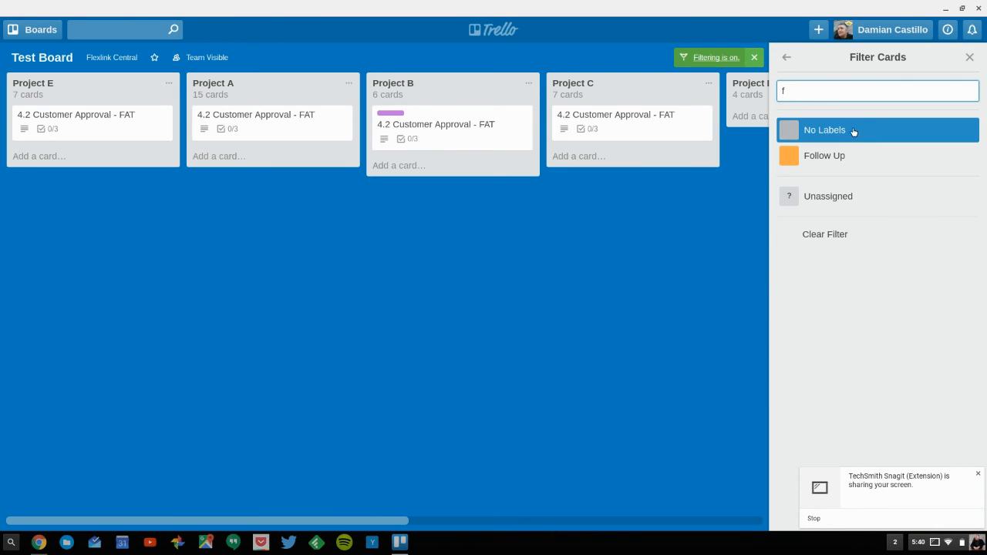
{"action": "left_click", "coordinate": [969, 57]}
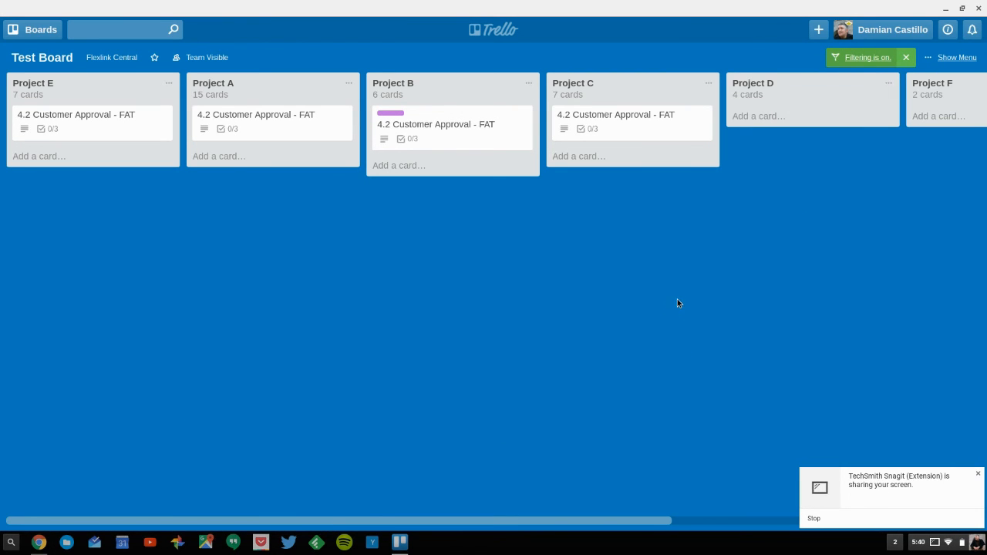
{"action": "key", "text": "x"}
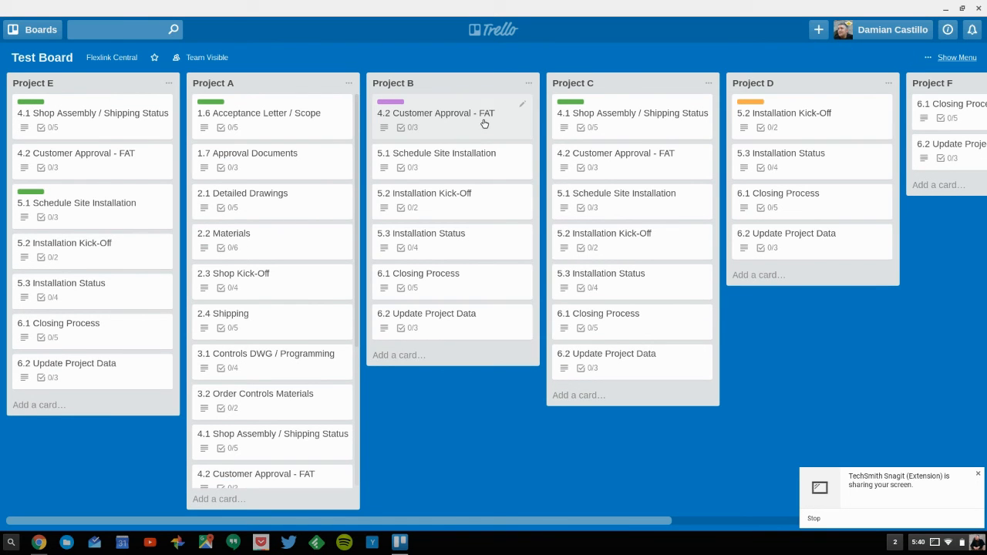
Archive the 4.2 Customer Approval - FAT card in the Project B list.
{"action": "key", "text": "c"}
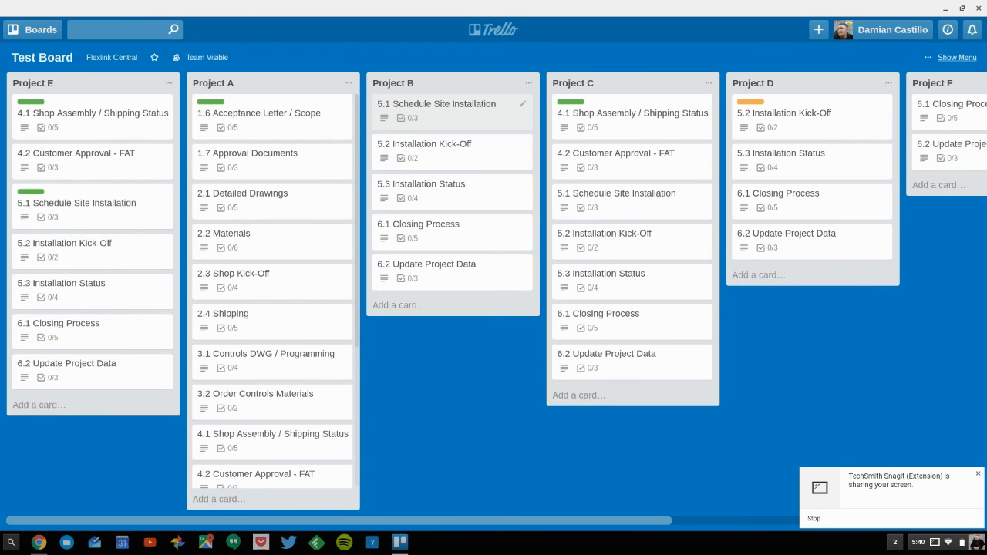
View the quick-edit options of the 5.1 Schedule Site Installation card in the Project B list and close them without changes.
{"action": "left_click", "coordinate": [523, 104]}
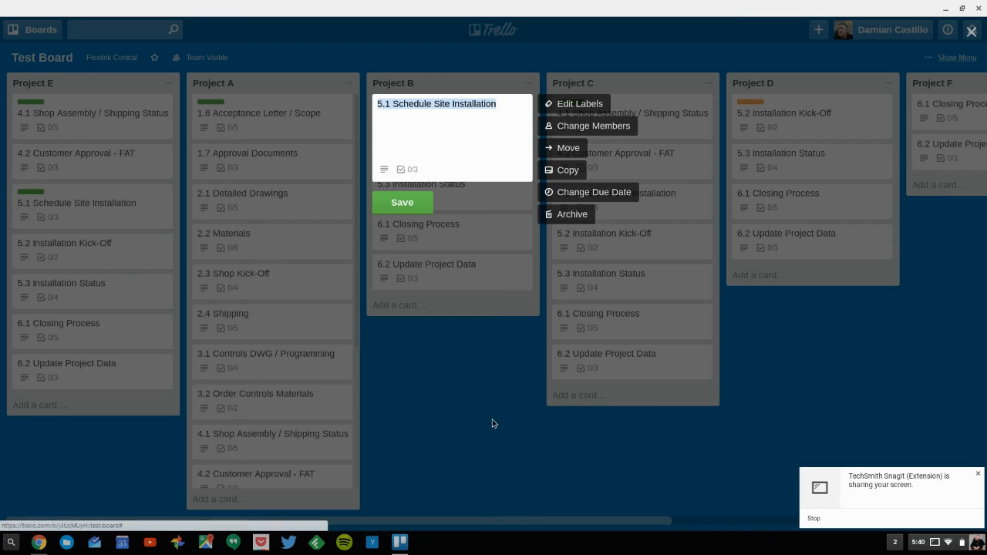
{"action": "left_click", "coordinate": [503, 394]}
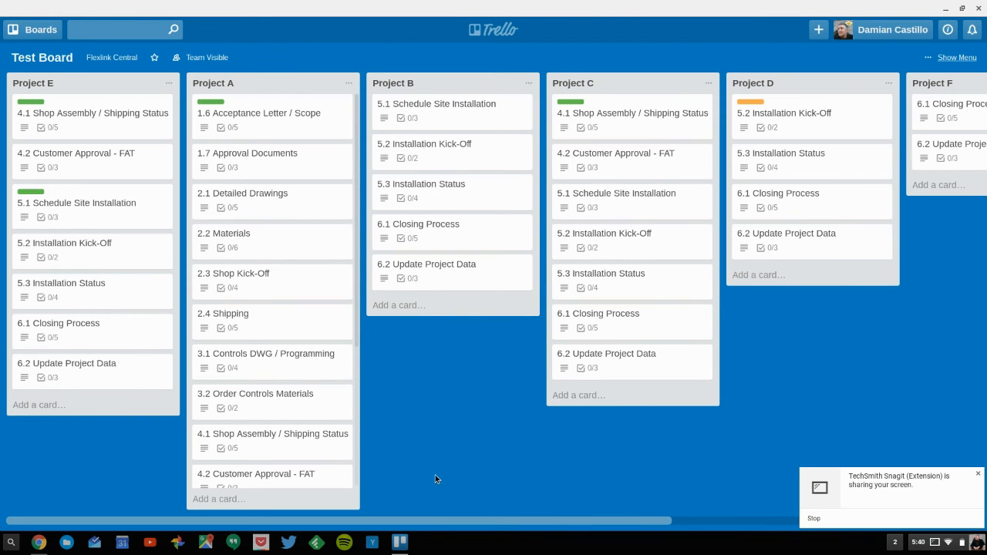
Show the Test Board's card filter options to review the labels, members and due-date choices, and hide them again.
{"action": "key", "text": "f"}
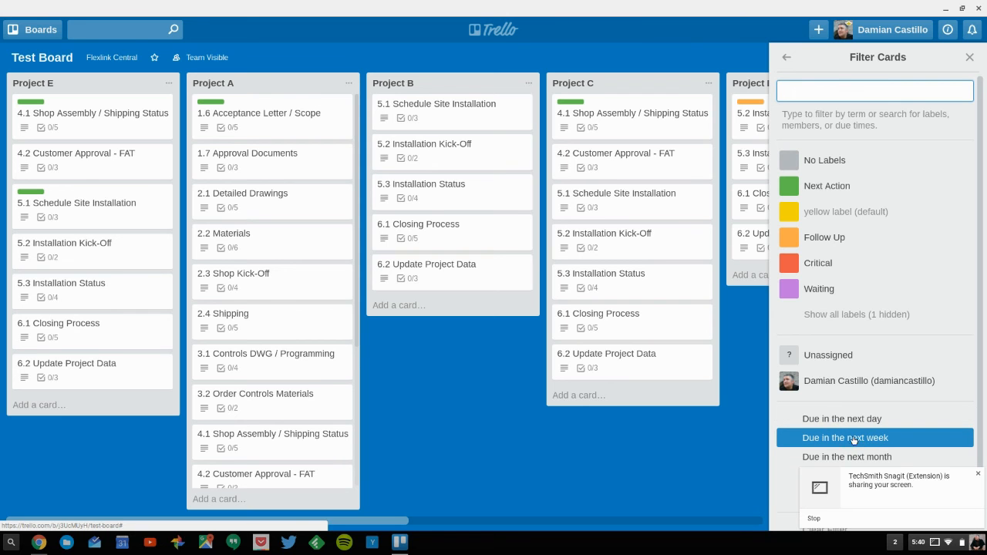
{"action": "left_click", "coordinate": [673, 451]}
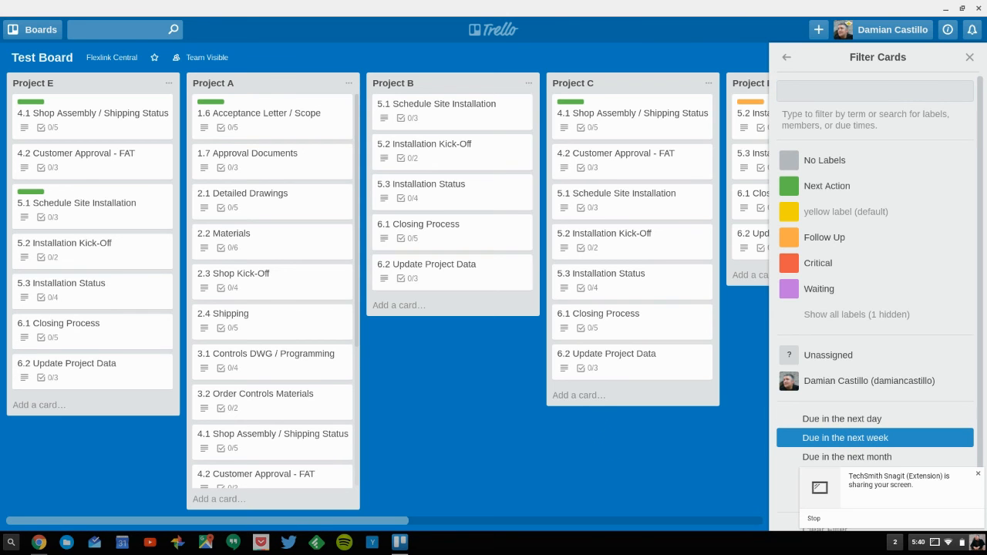
{"action": "key", "text": "w"}
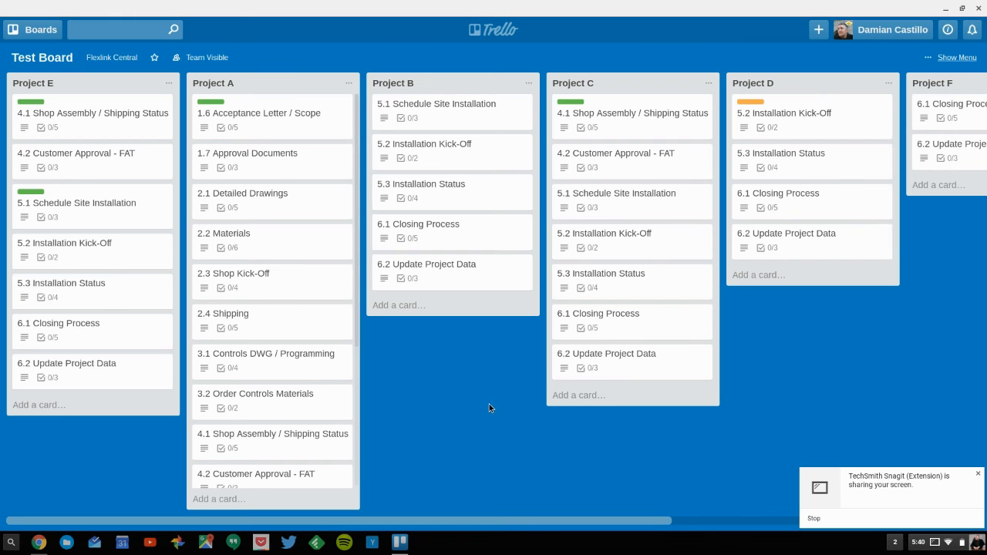
Open the Project Template board from the boards overview to view its lists, and return to the Test Board.
{"action": "left_click", "coordinate": [499, 30]}
{"action": "left_click", "coordinate": [384, 343]}
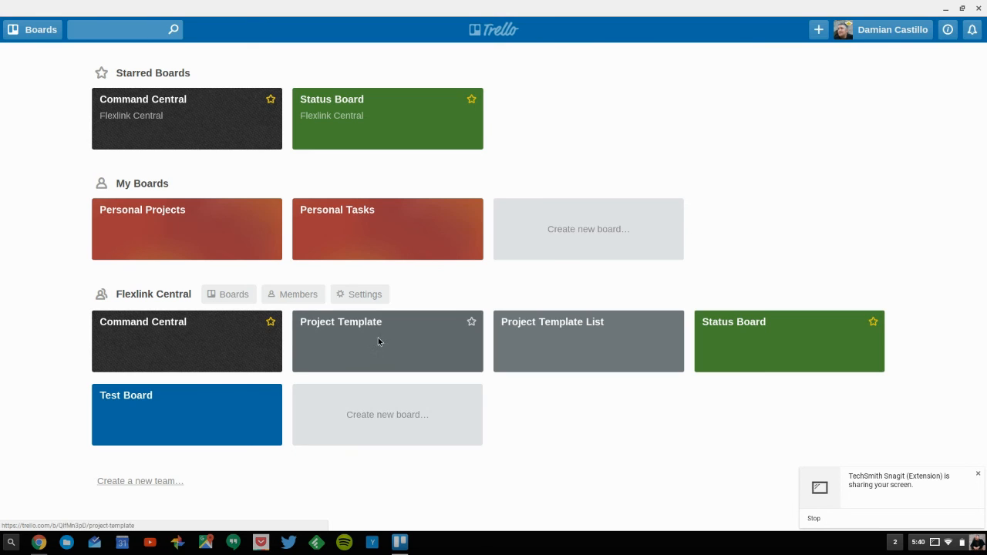
{"action": "left_click_drag", "start_coordinate": [851, 353], "coordinate": [774, 347]}
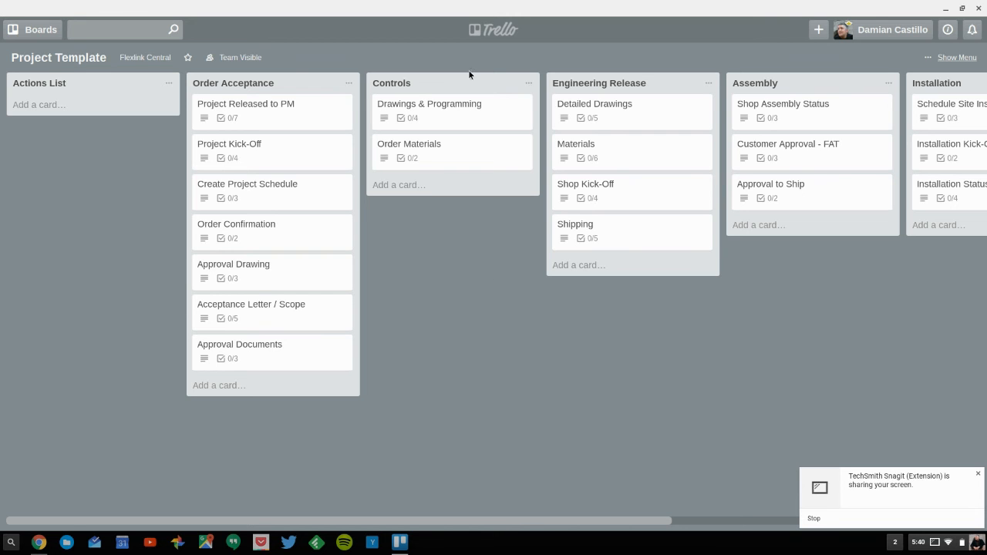
{"action": "left_click", "coordinate": [497, 31]}
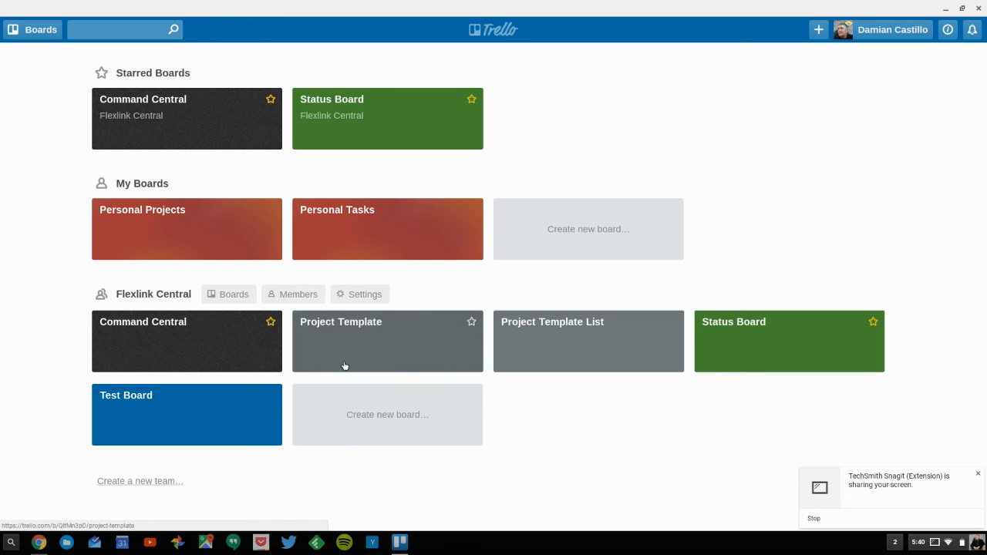
{"action": "left_click", "coordinate": [212, 422]}
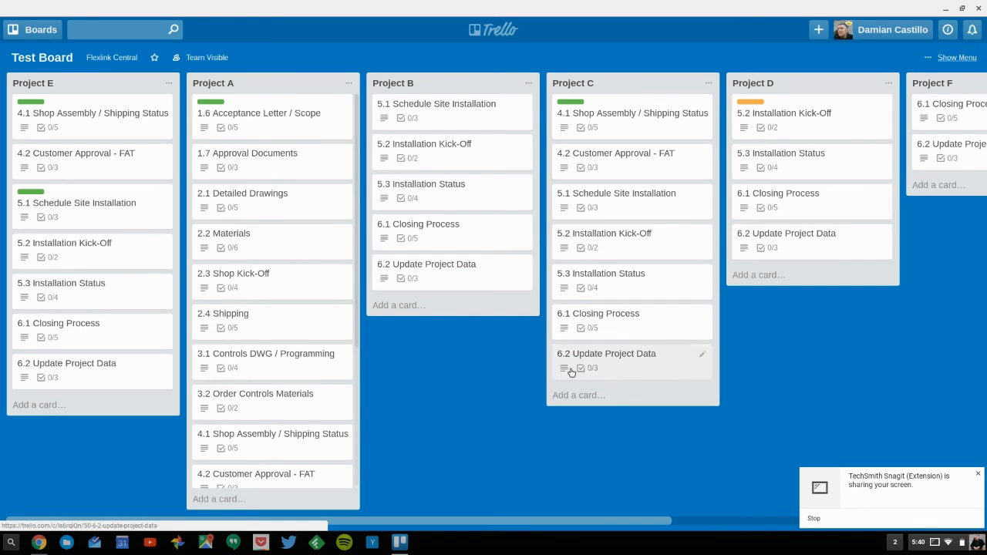
{"action": "mouse_move", "coordinate": [677, 445]}
{"action": "left_mouse_down"}
{"action": "mouse_move", "coordinate": [426, 449]}
{"action": "mouse_move", "coordinate": [685, 437]}
{"action": "left_mouse_up"}
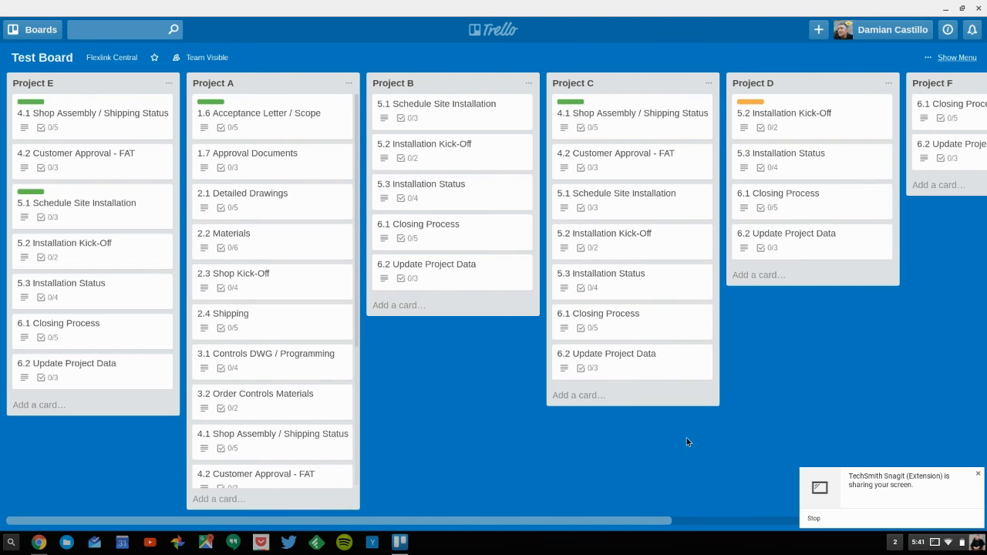